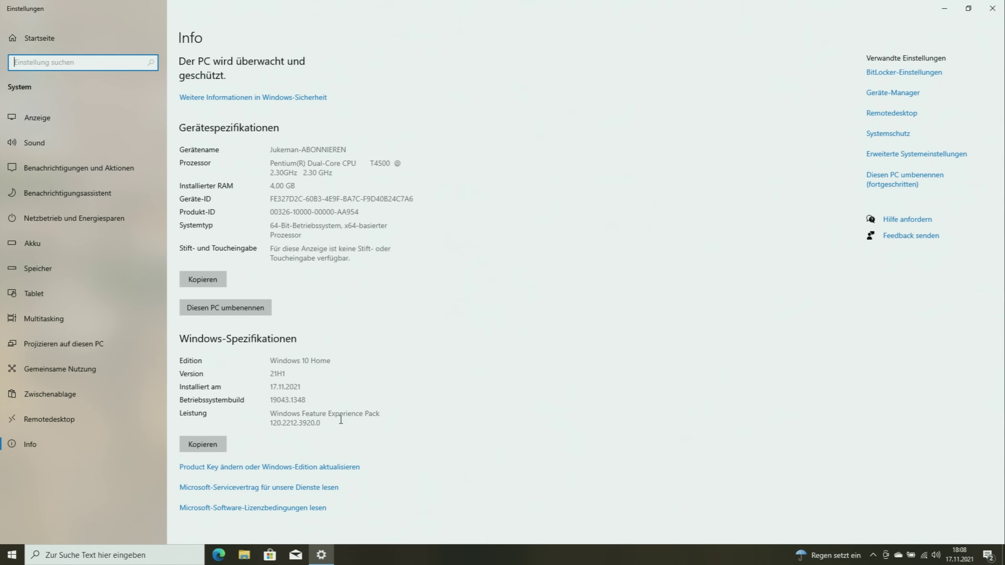
Open the Downloads folder in File Explorer.
key("super+e")
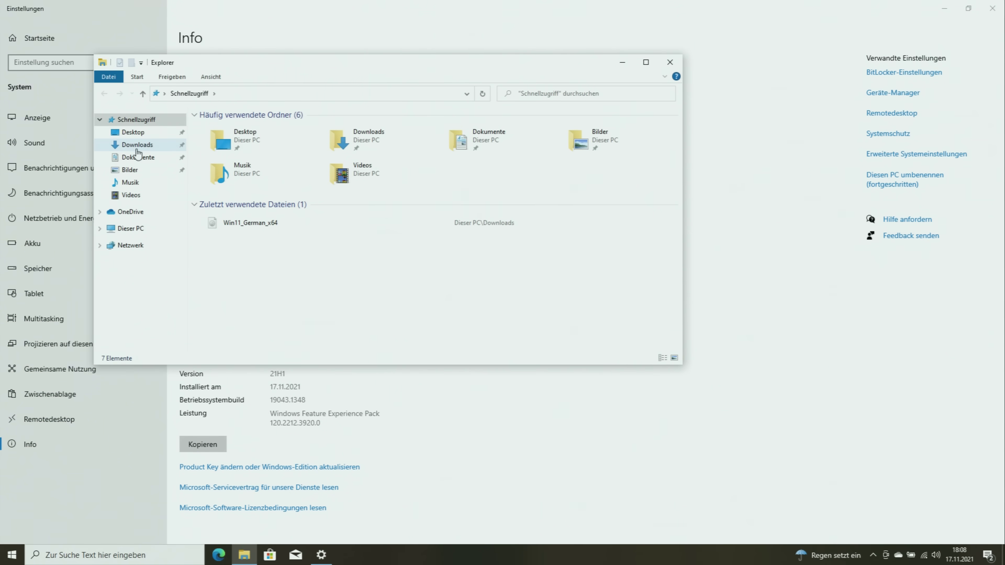
left_click(137, 144)
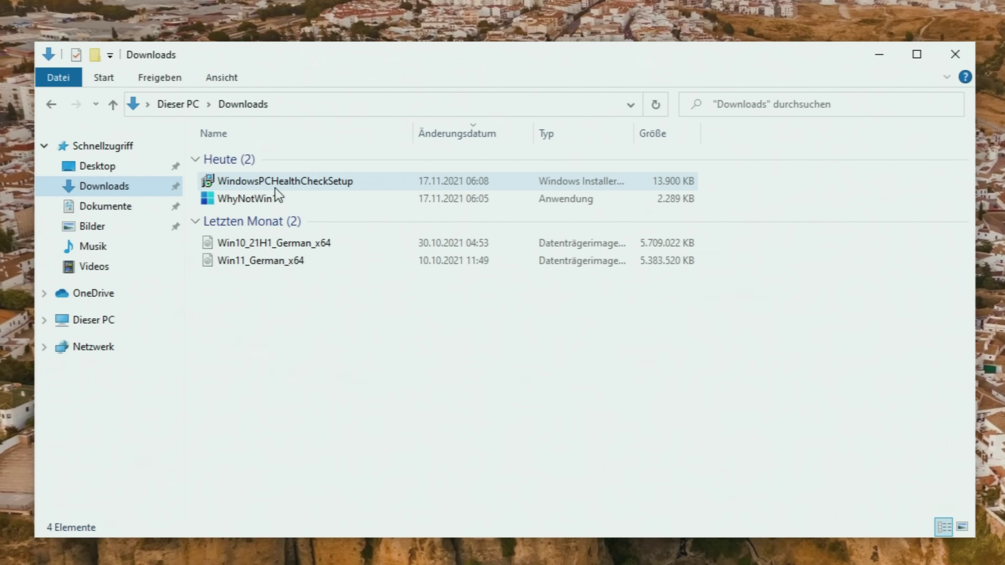
mouse_move(276, 188)
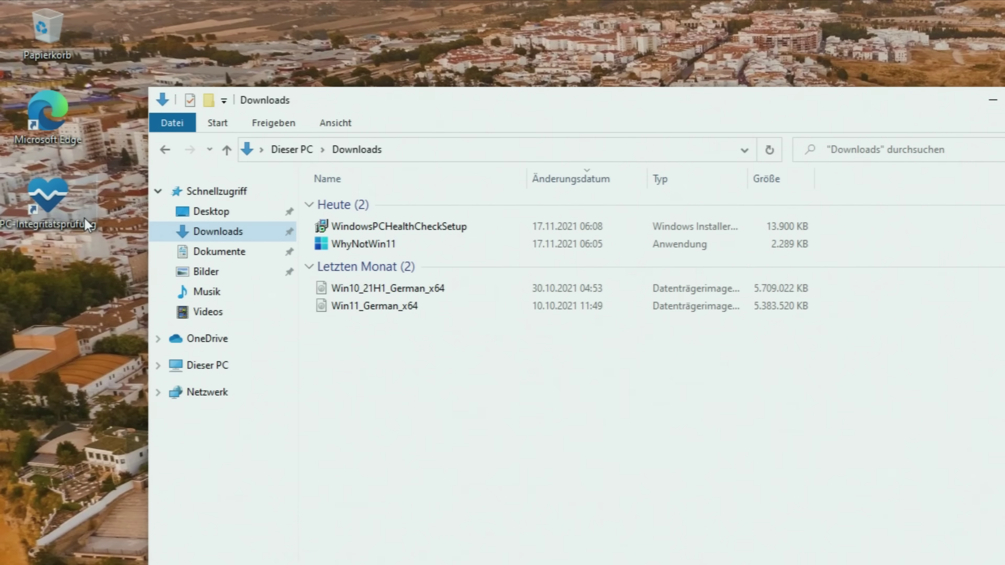
Launch the PC-Integritätsprüfung app from the desktop and check whether this PC meets the Windows 11 requirements.
left_click(67, 206)
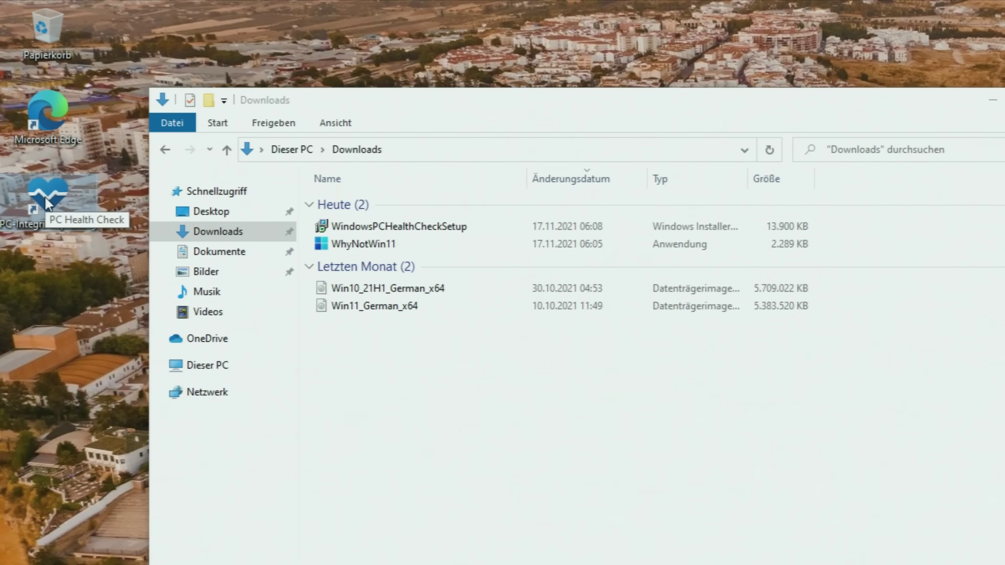
double_click(47, 203)
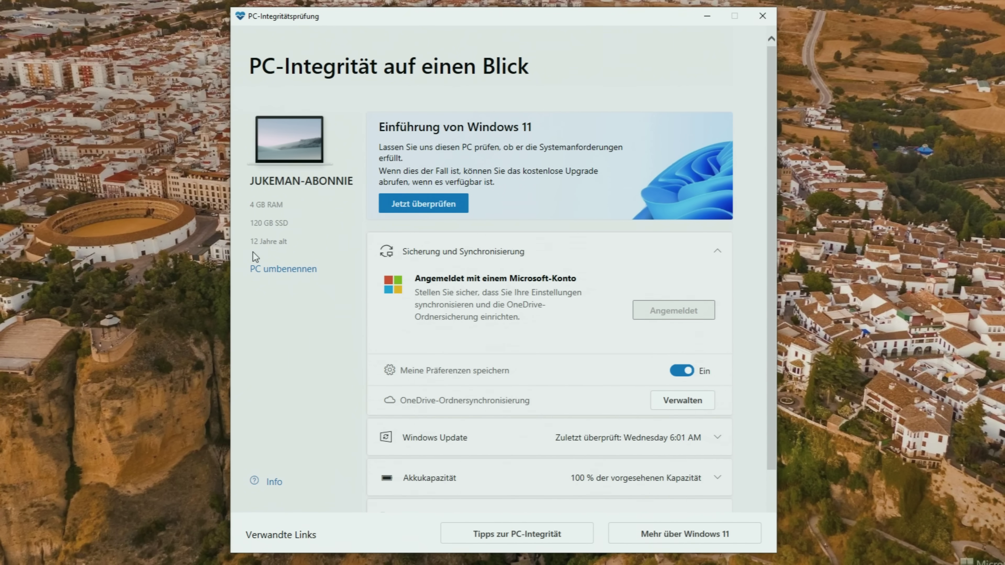
left_click(430, 206)
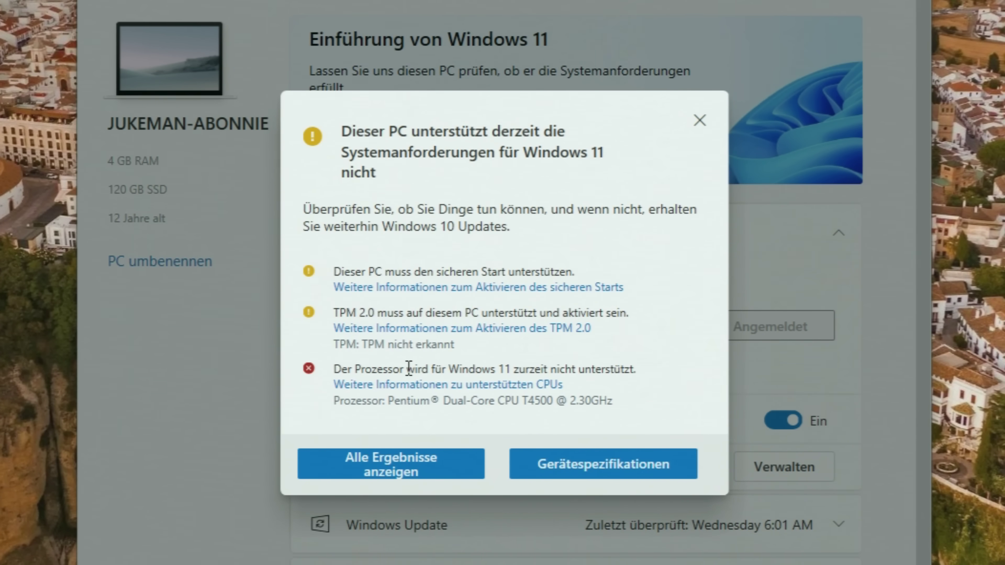
Review all Windows 11 compatibility results, including processor, memory and storage, and close the results.
scroll(610, 380, "down", 5)
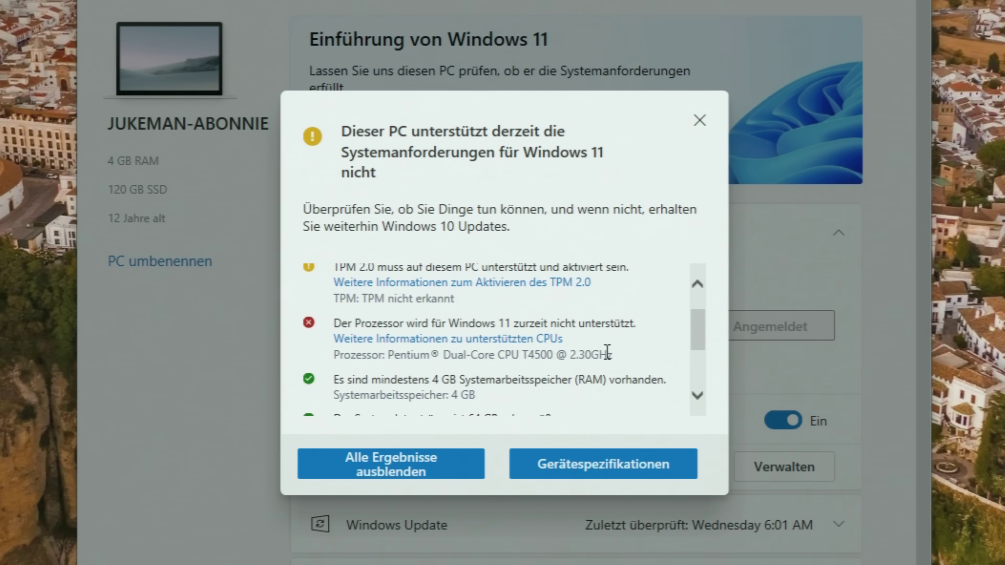
scroll(557, 380, "down", 2)
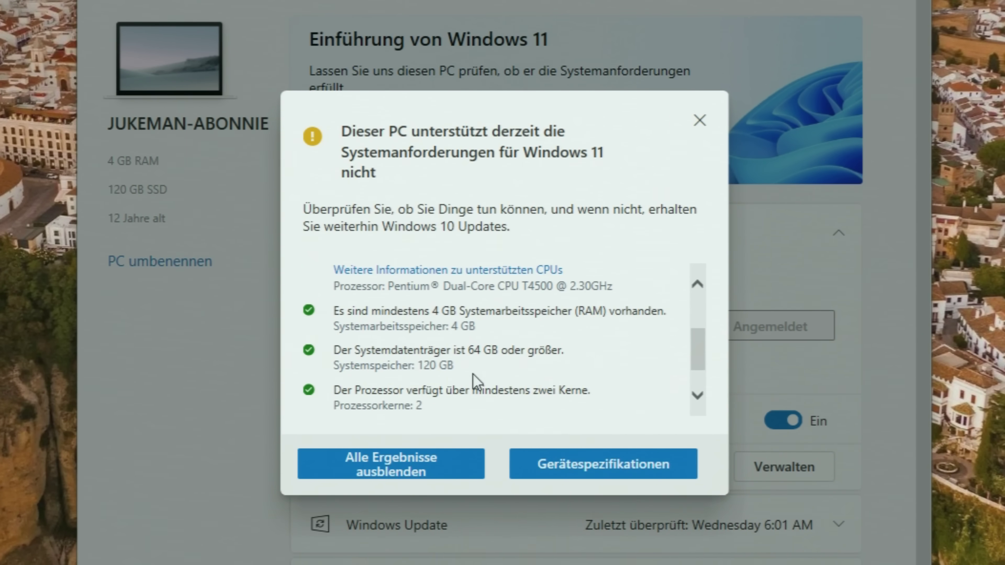
scroll(475, 376, "down", 1)
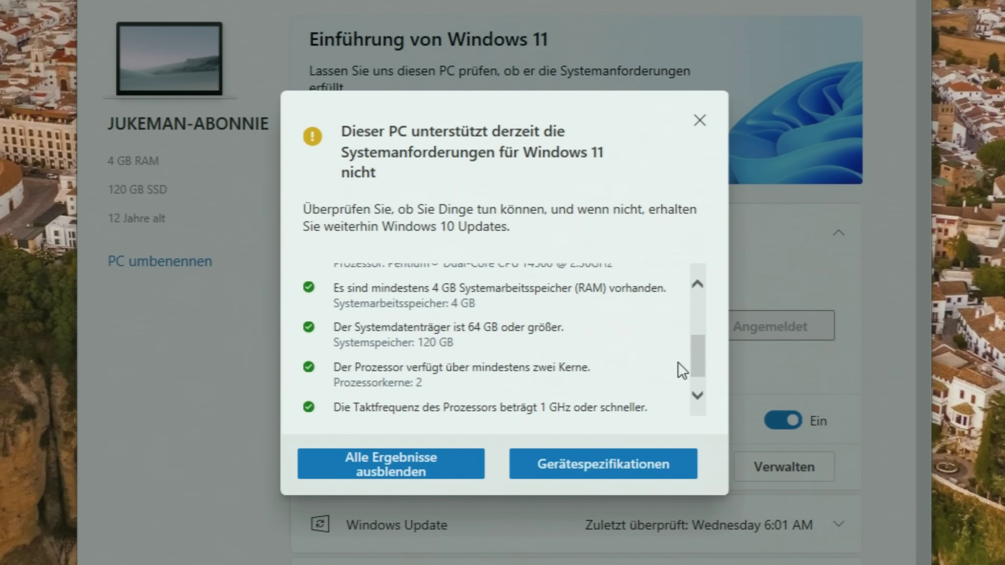
scroll(664, 359, "down", 1)
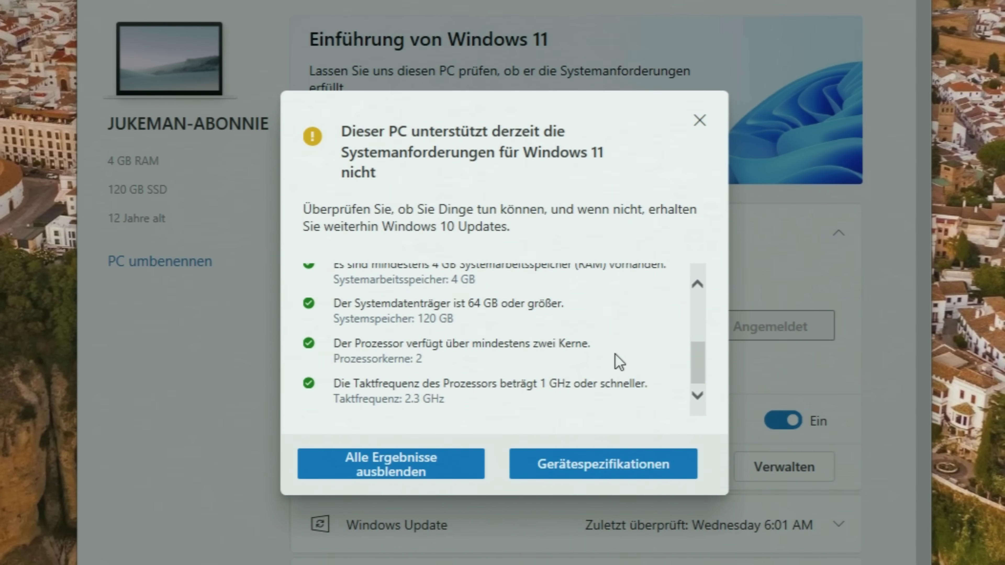
left_click(700, 120)
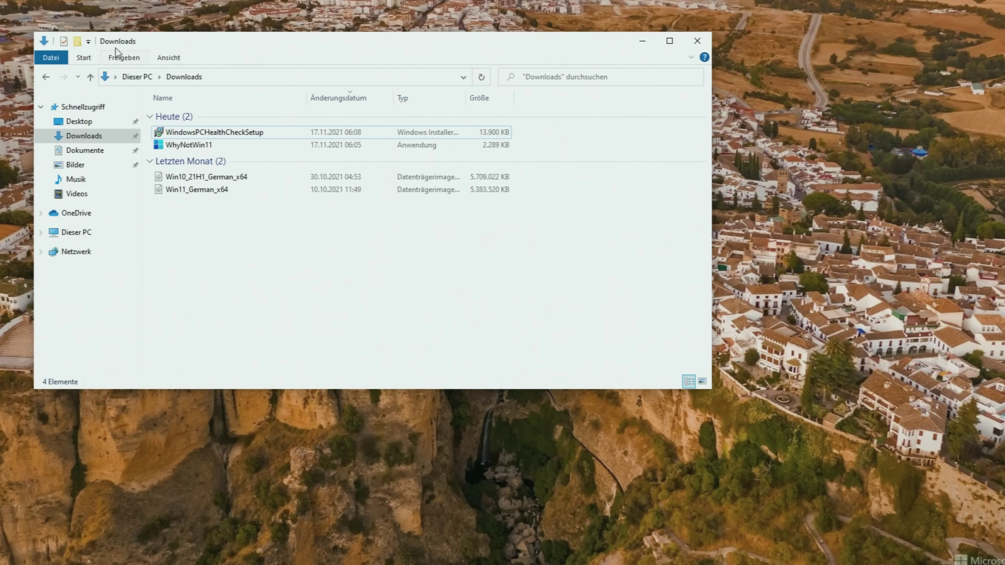
Run WhyNotWin11 from Downloads, dismiss its notice, review the compatibility results and close the tool.
left_click(210, 147)
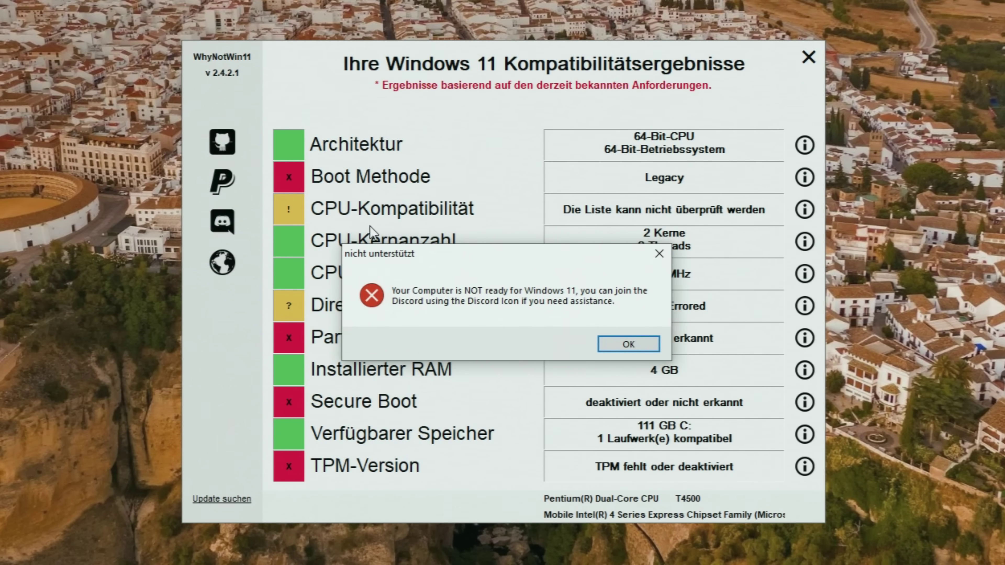
left_click(629, 346)
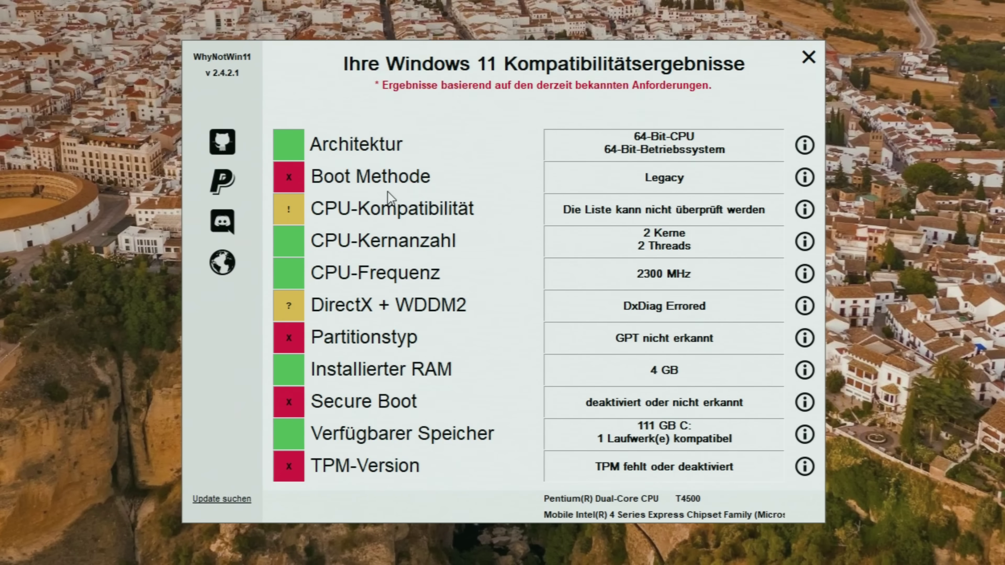
mouse_move(810, 179)
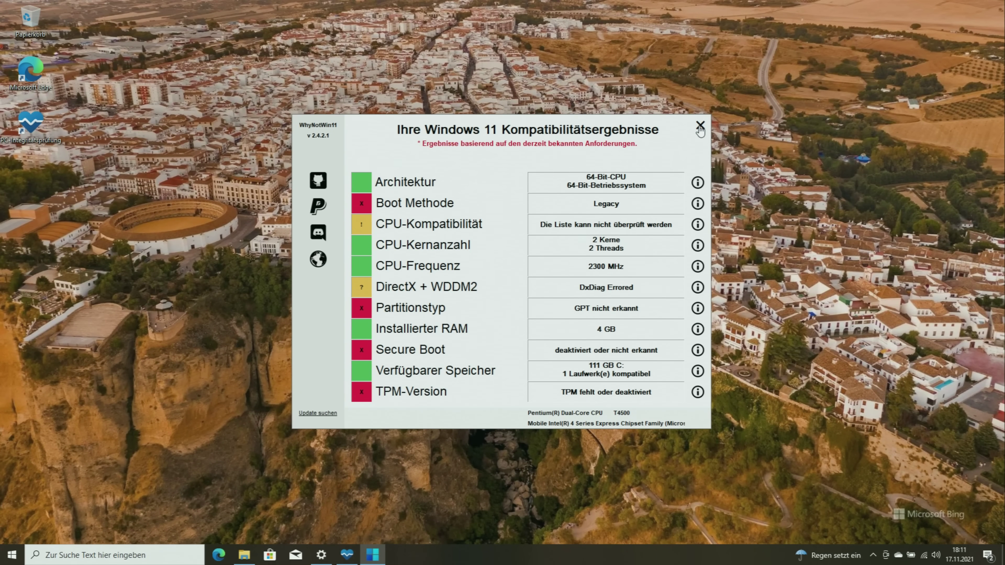
left_click(699, 126)
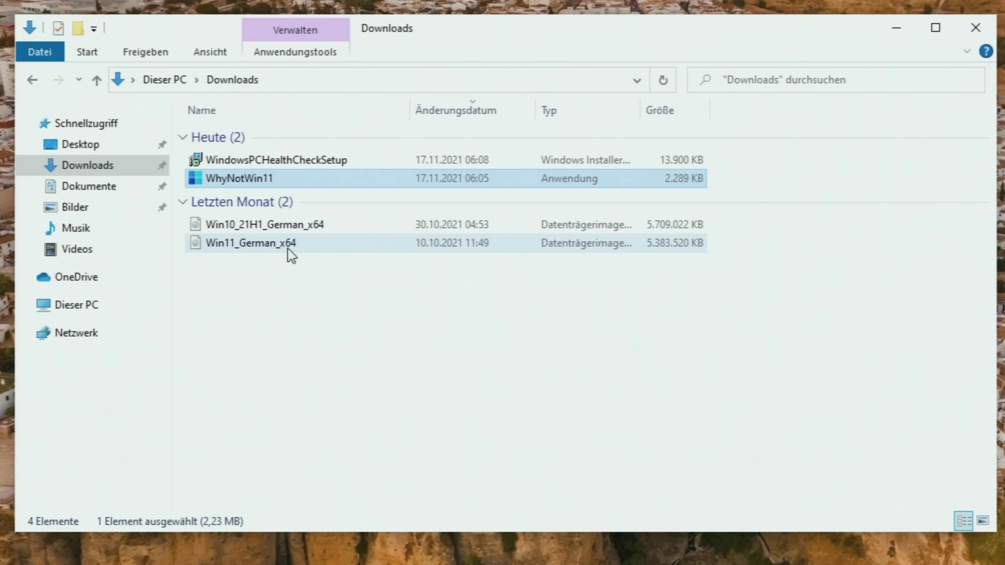
Mount the Win11_German_x64 disk image and launch its setup program, allowing it to make changes to the device.
mouse_move(294, 248)
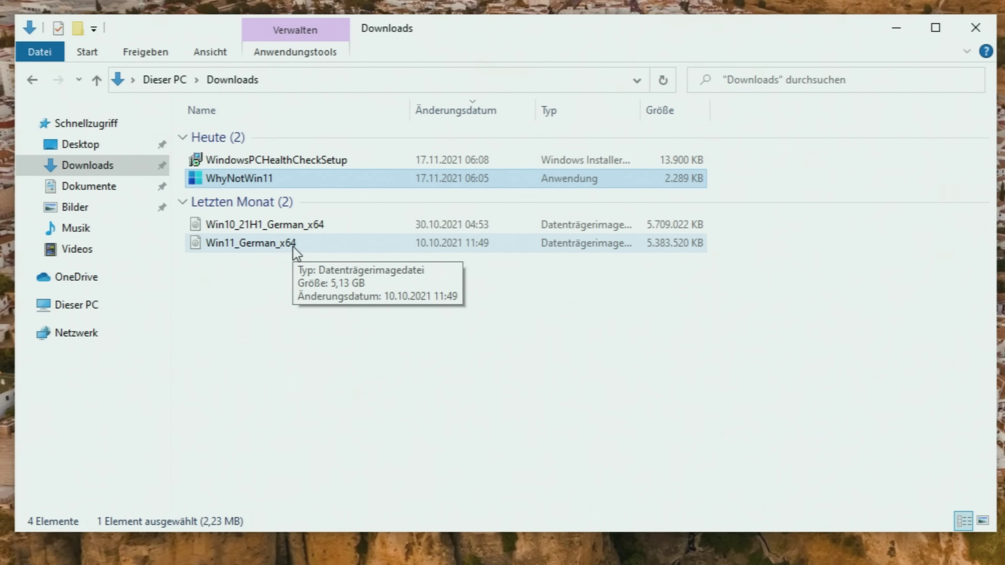
left_click(273, 249)
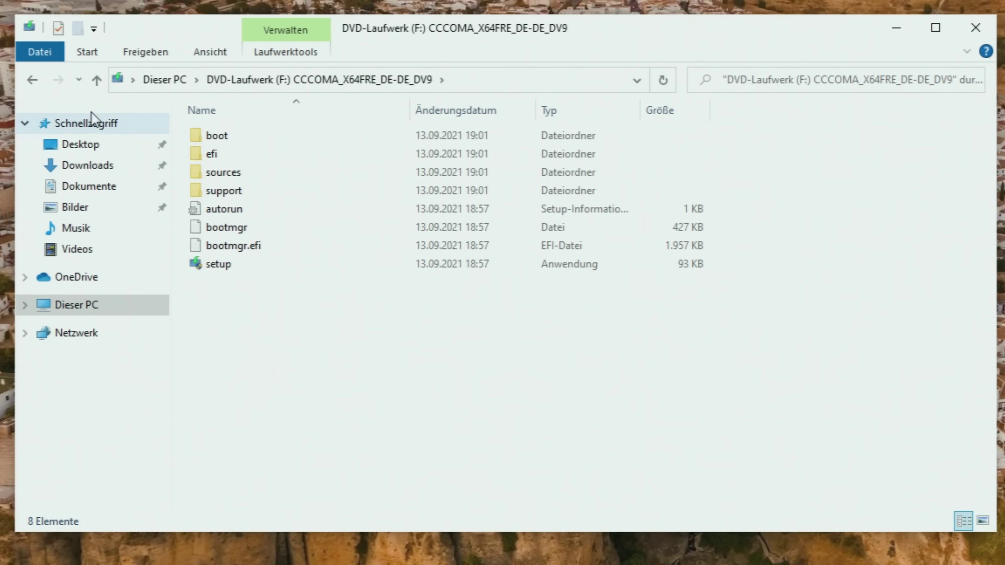
double_click(222, 264)
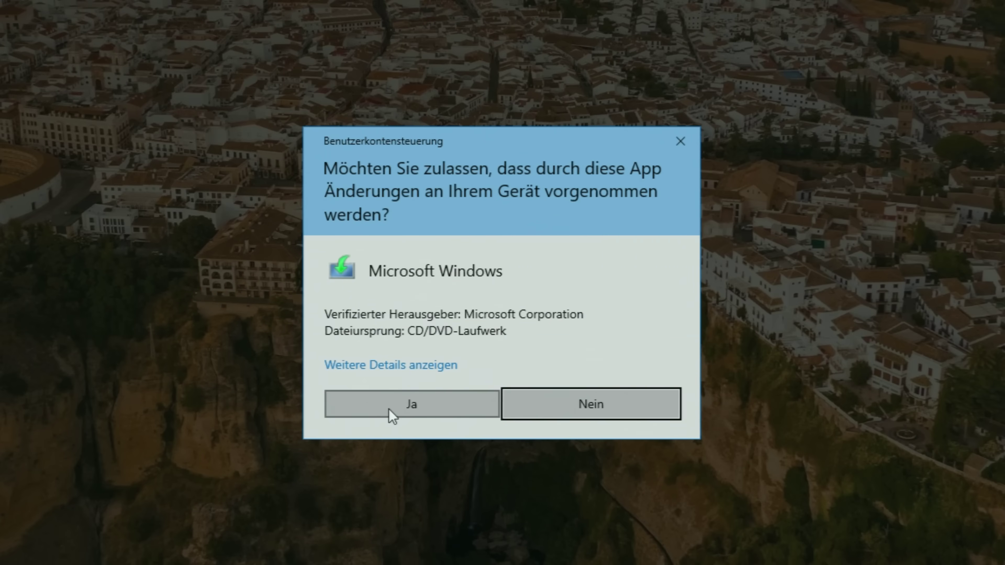
left_click(391, 413)
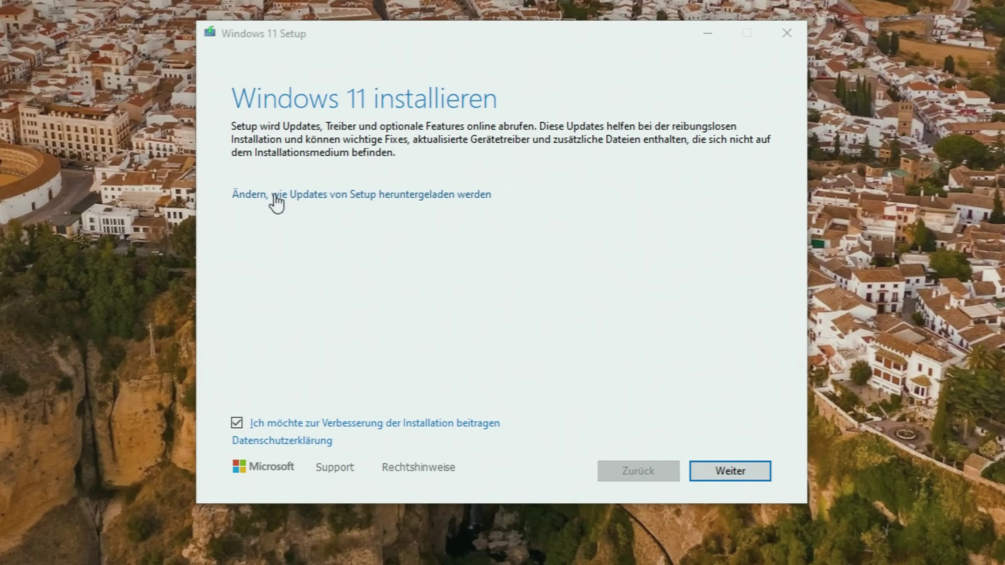
Try to continue the Windows 11 installation with updates set to "Nicht jetzt", and close the setup.
left_click(442, 200)
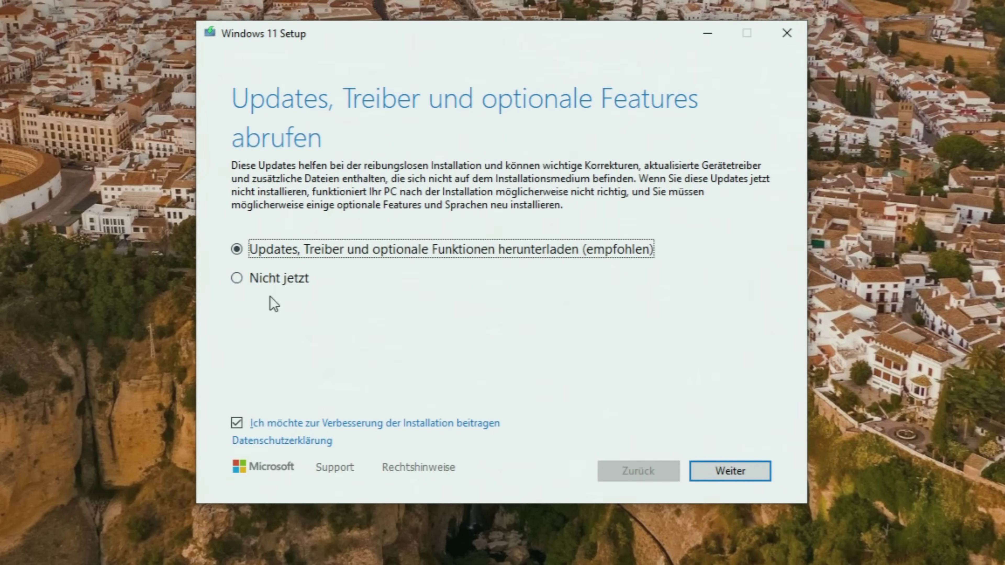
left_click(278, 282)
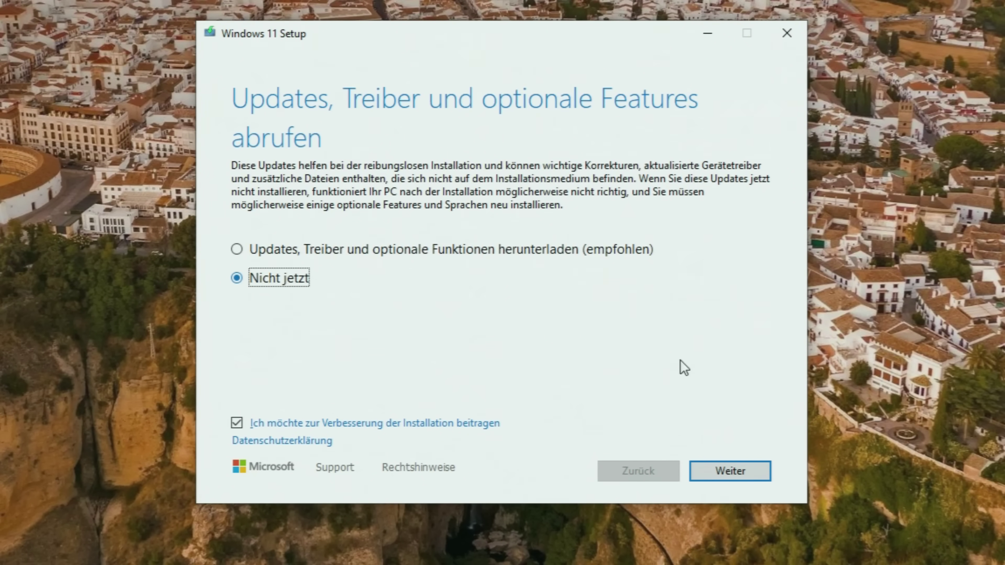
left_click(736, 477)
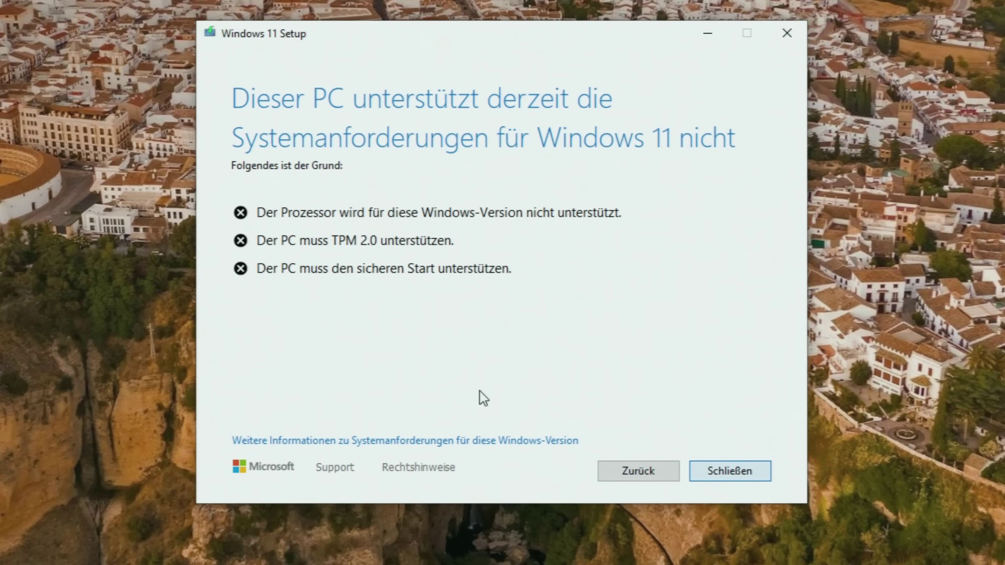
left_click(747, 477)
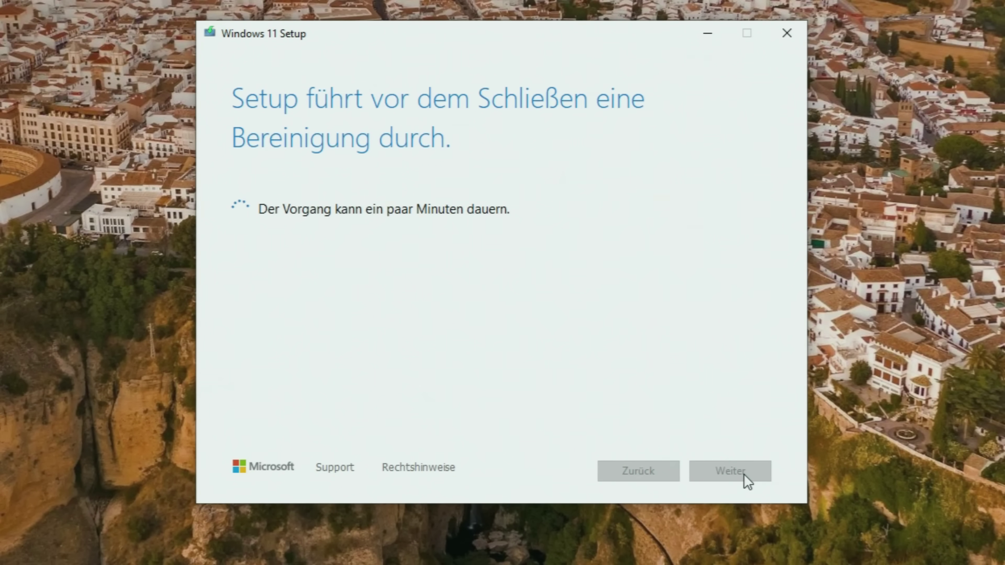
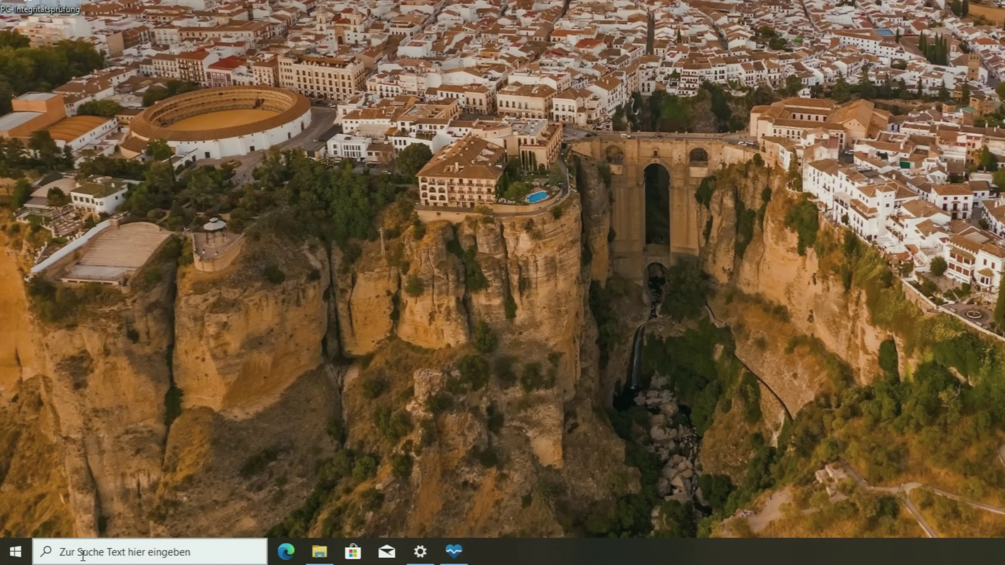
Find regedit through Windows search and open the Registry Editor, allowing it to make changes.
left_click(78, 557)
type("regedit")
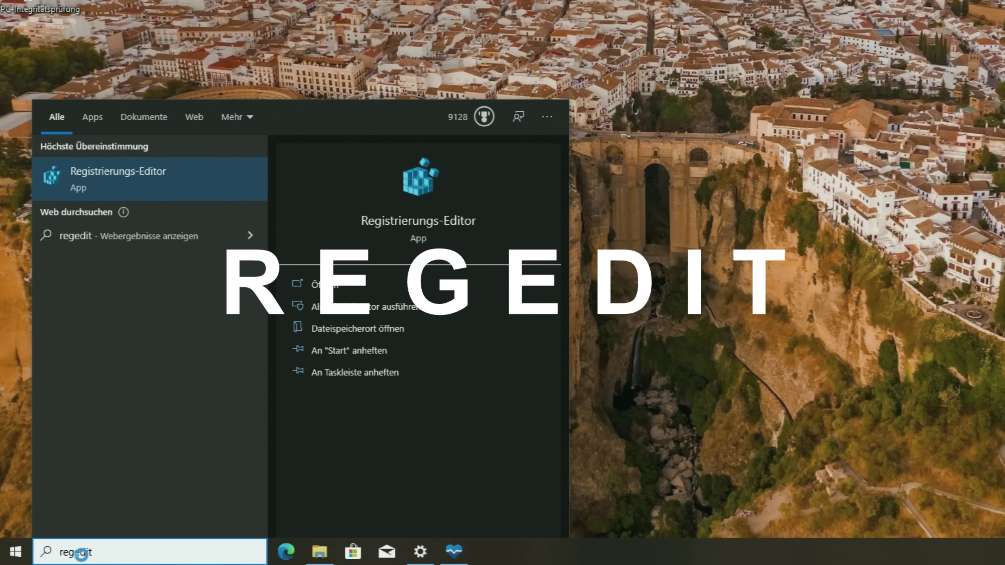
key("Return")
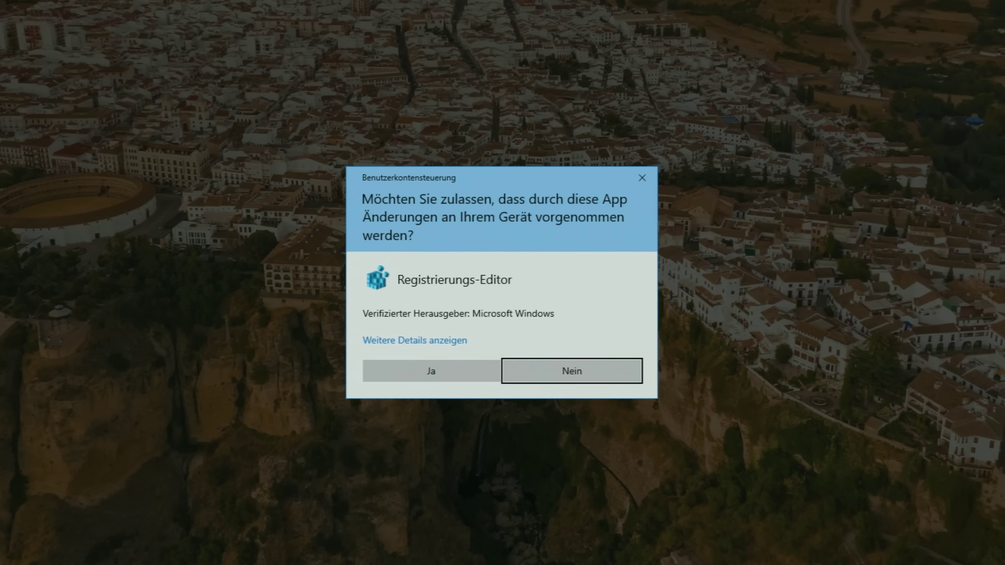
left_click(429, 379)
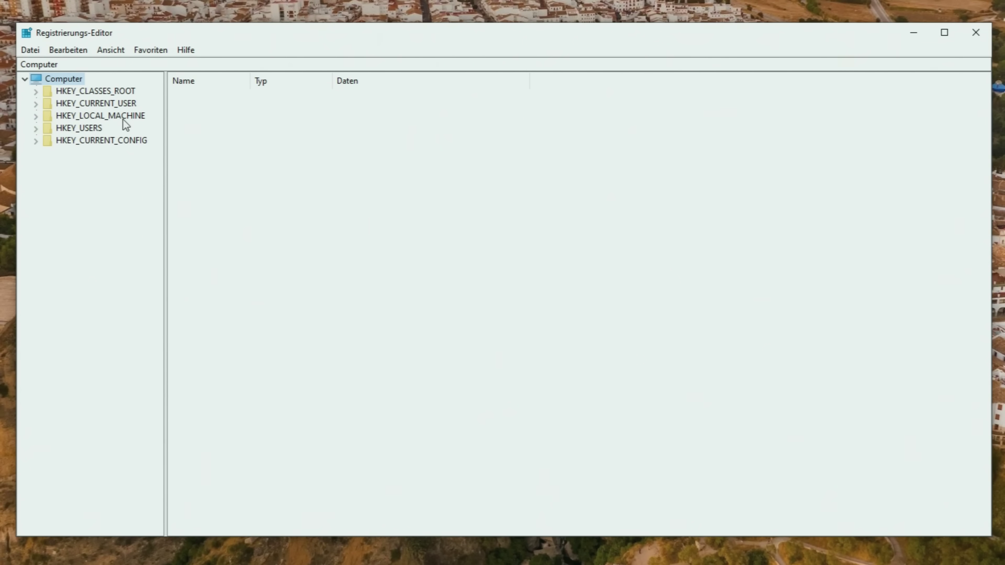
Expand the registry tree and select the key HKEY_LOCAL_MACHINE\SYSTEM\Setup.
left_click(36, 118)
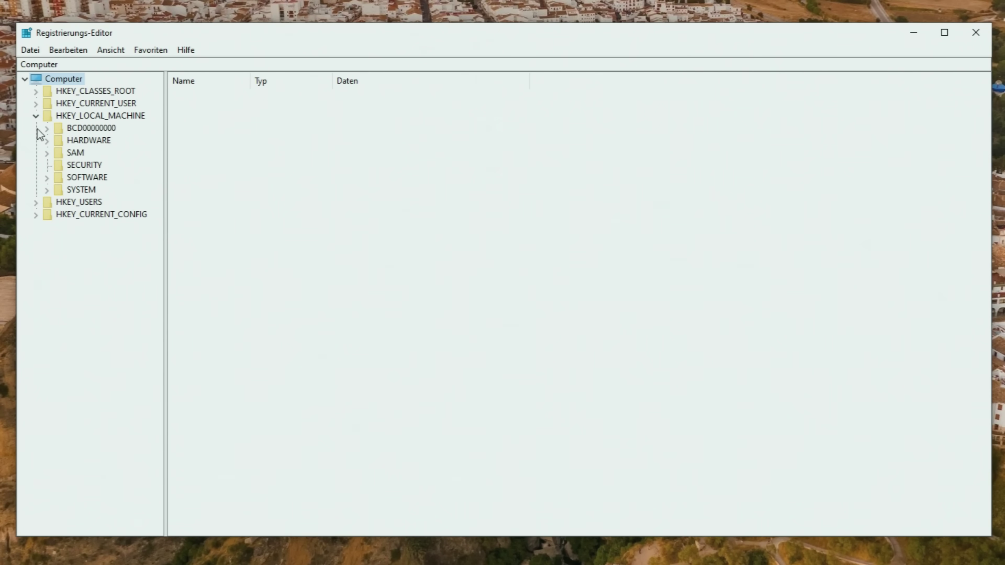
left_click(50, 191)
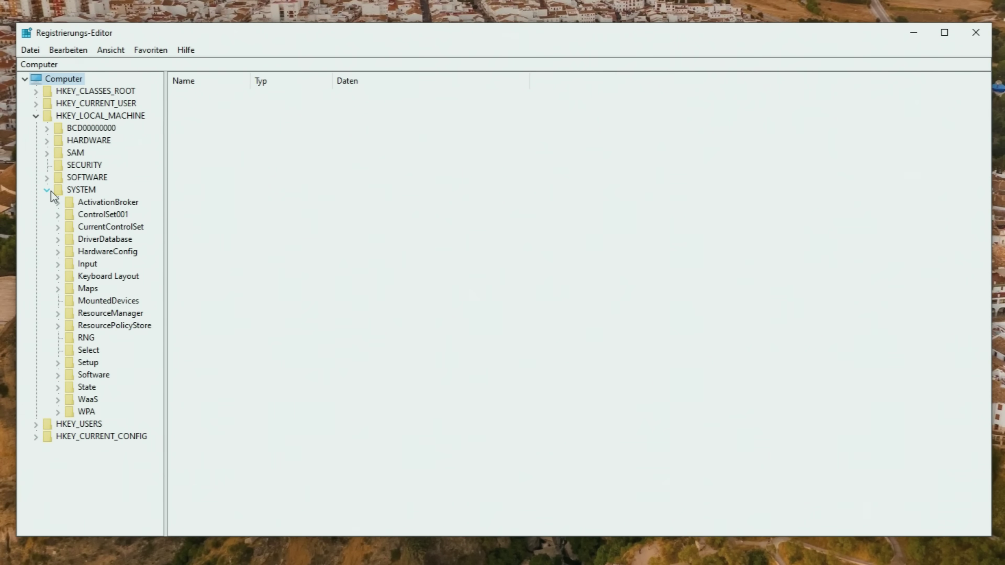
left_click(58, 364)
scroll(134, 376, "down", 1)
left_click(97, 312)
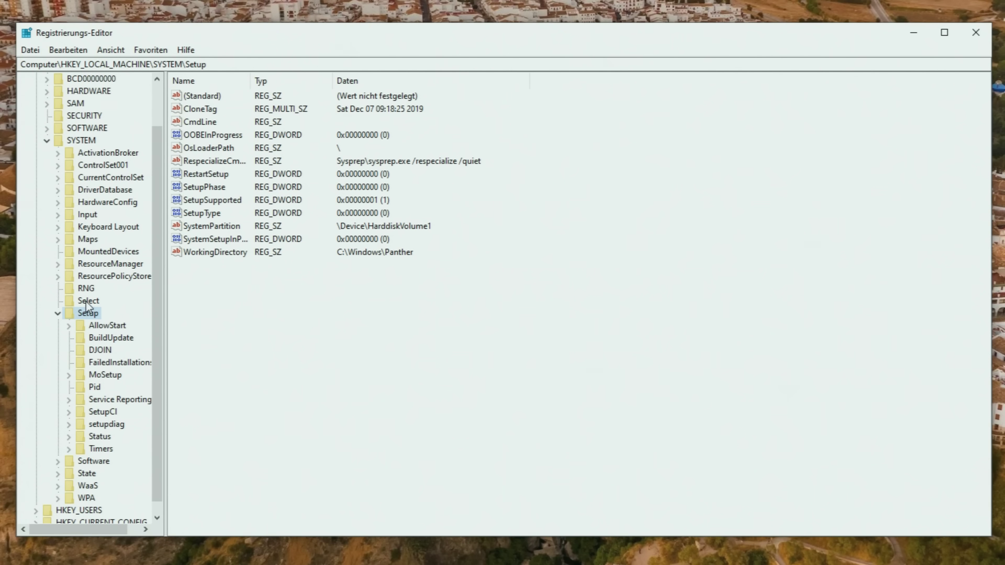
Create a new key named LabConfig under the Setup key.
right_click(87, 315)
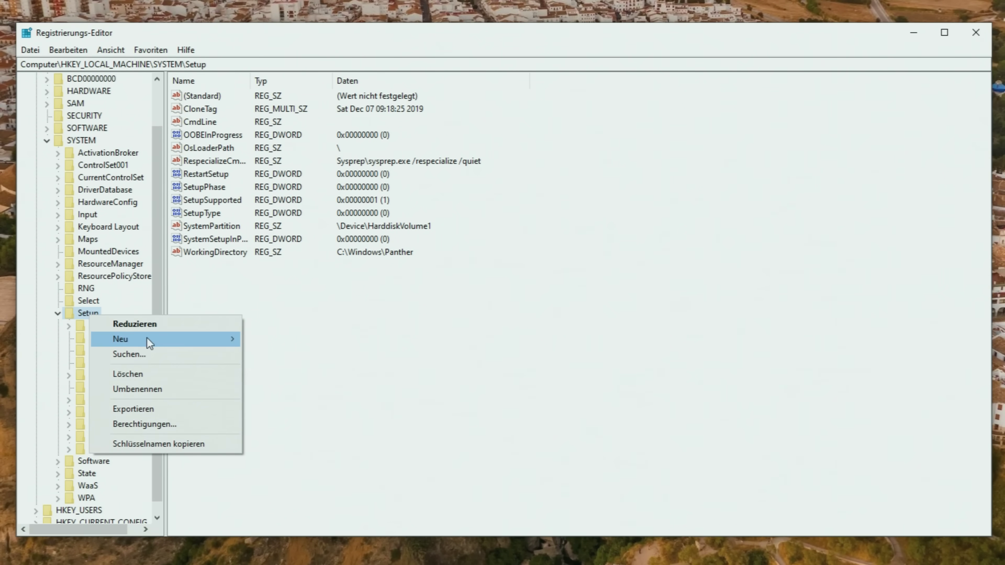
mouse_move(222, 339)
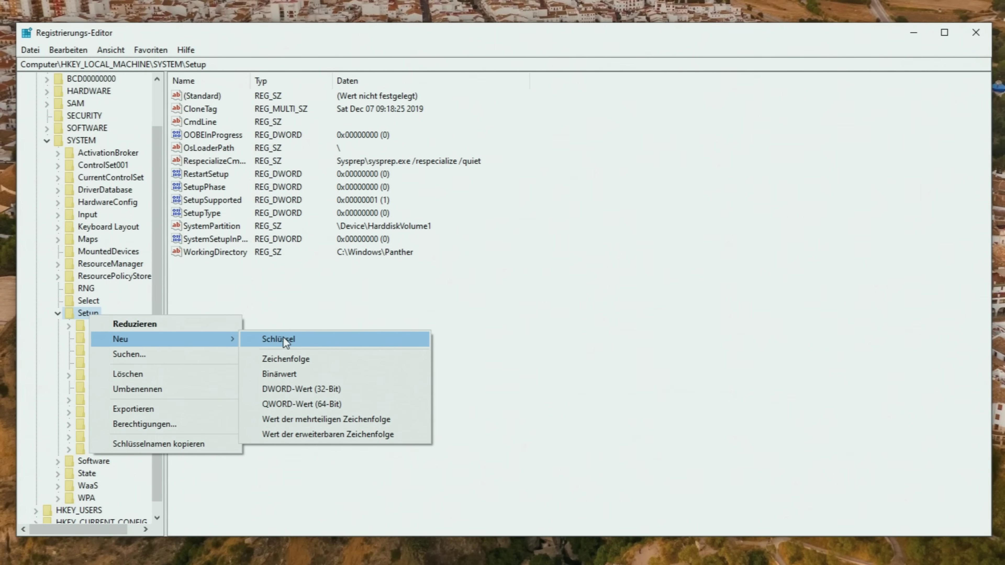
left_click(283, 336)
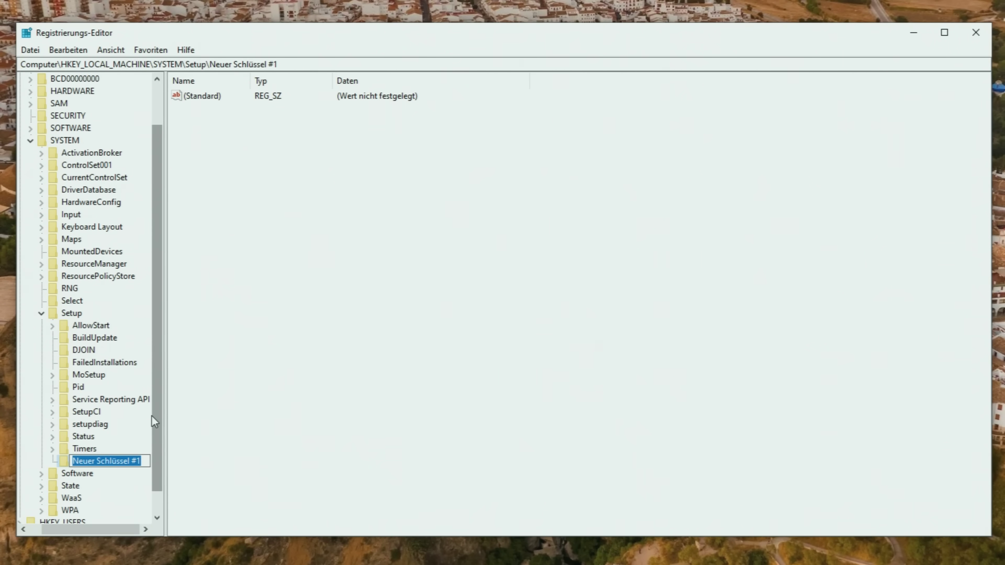
type("Lab")
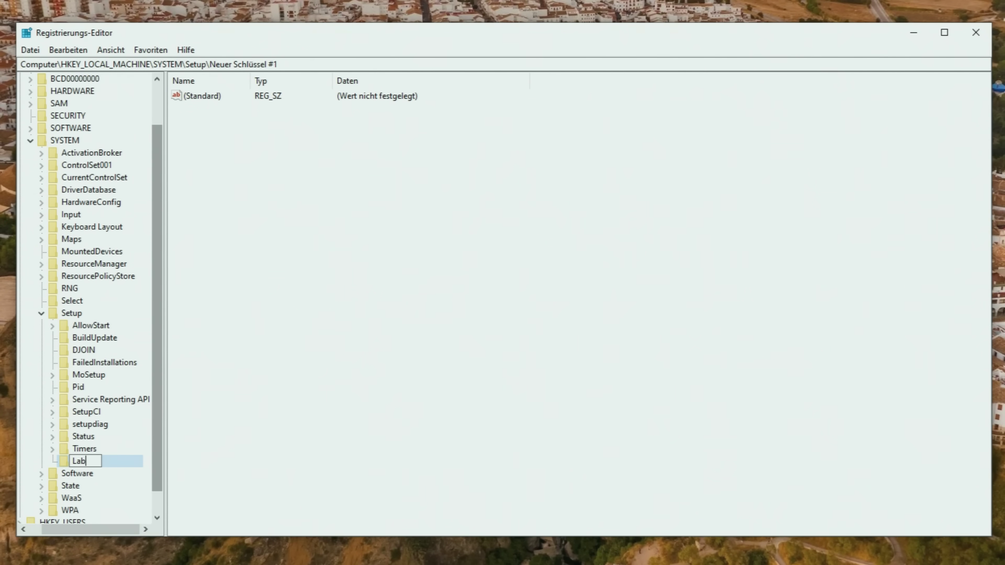
type("Config")
key("Return")
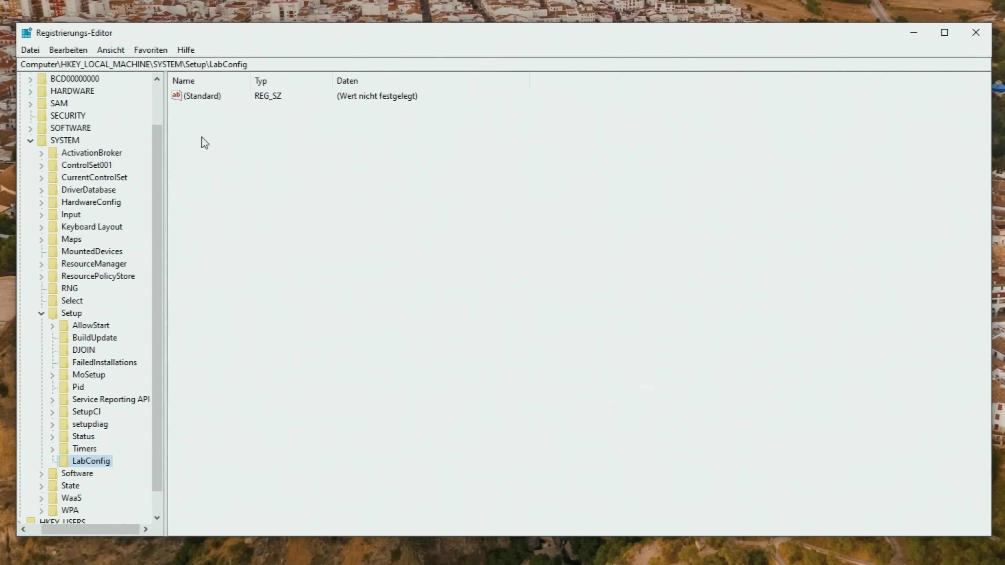
Create a DWORD (32-bit) value named BypassTPMCheck in the LabConfig key and set it to 1.
right_click(223, 171)
mouse_move(277, 184)
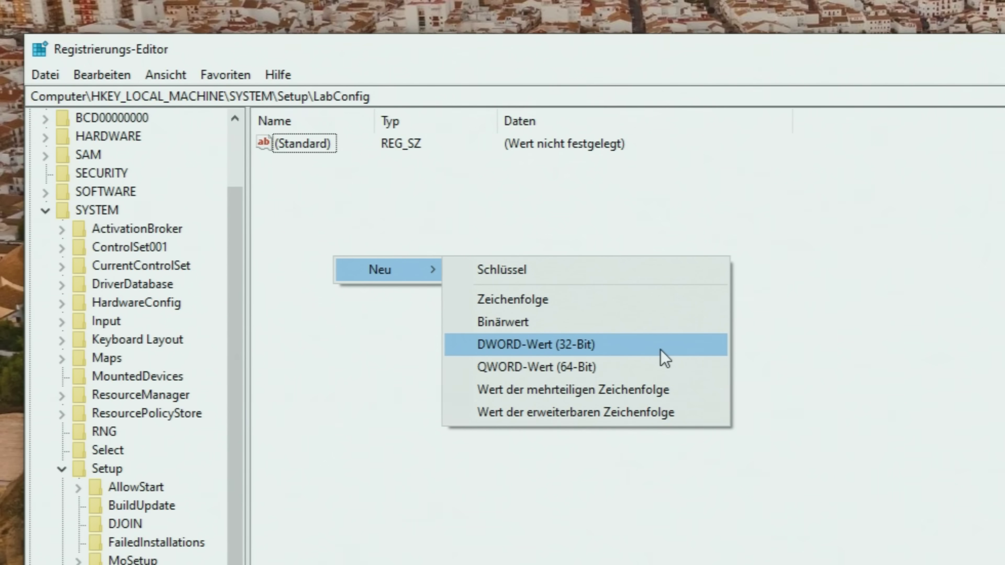
left_click(660, 345)
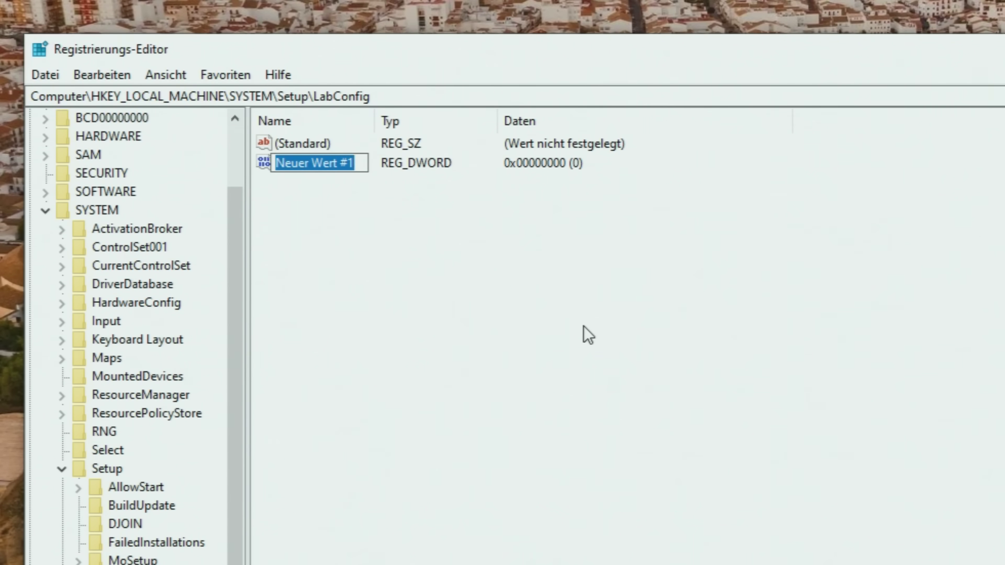
type("BypassTPMCheck")
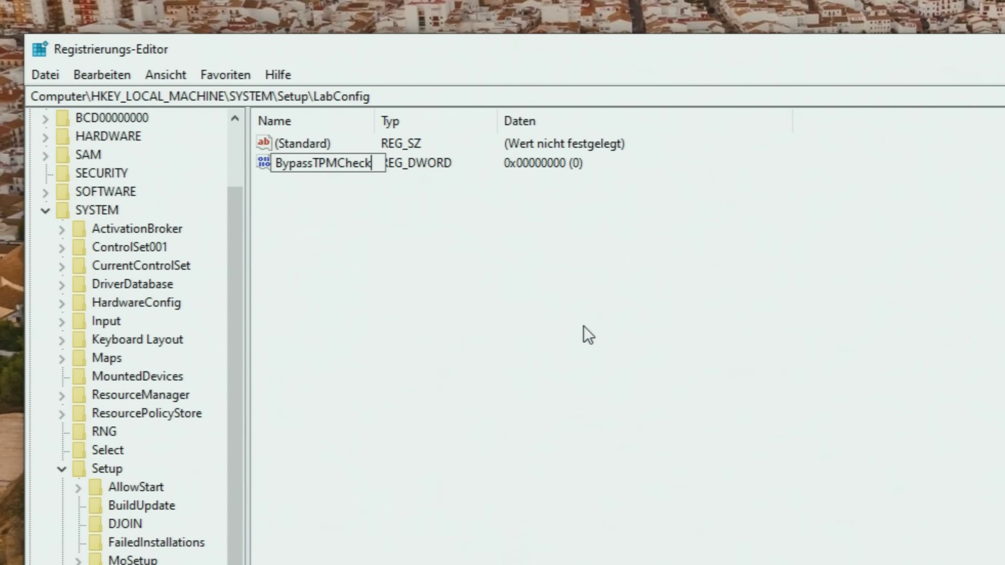
key("Return")
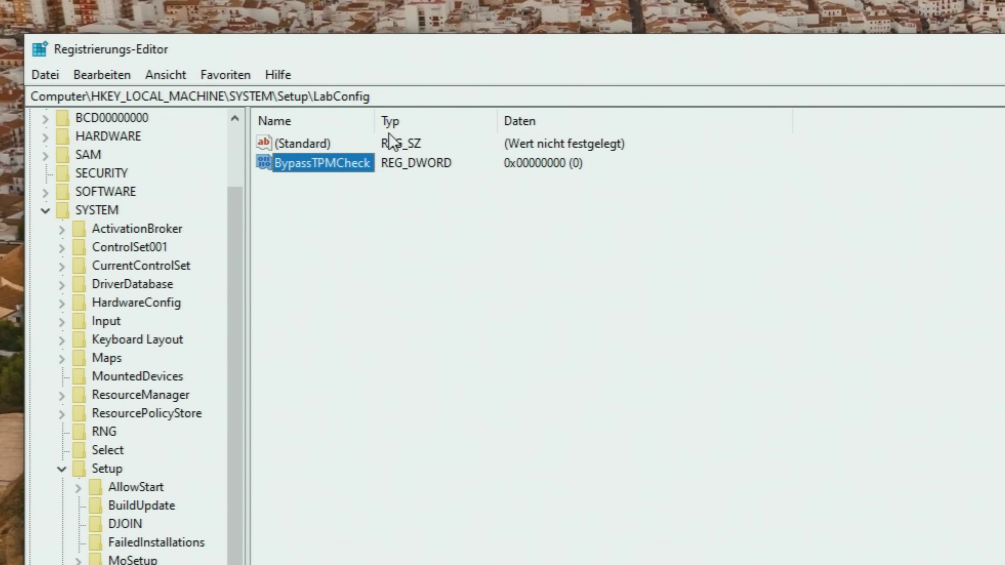
double_click(328, 165)
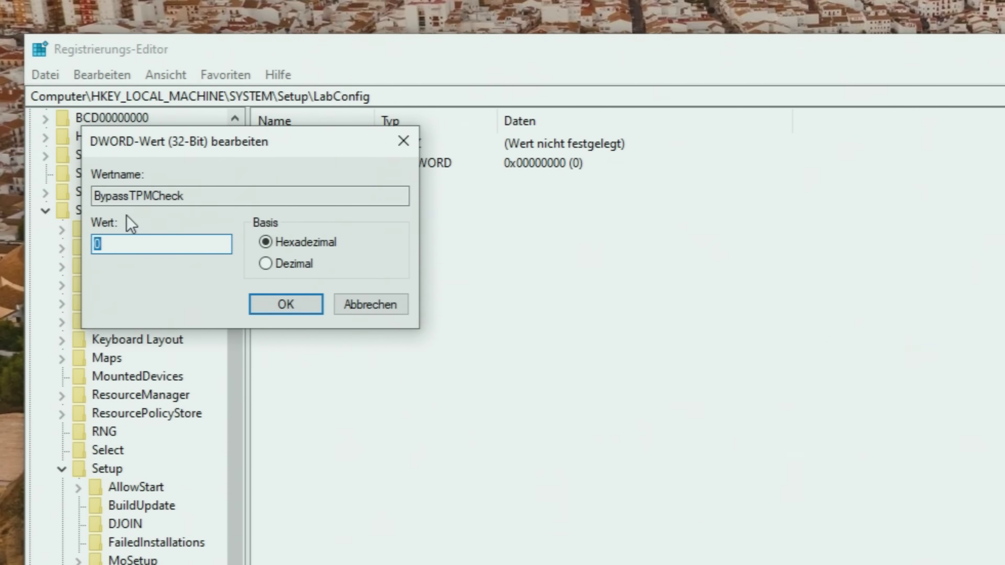
type("1")
key("Return")
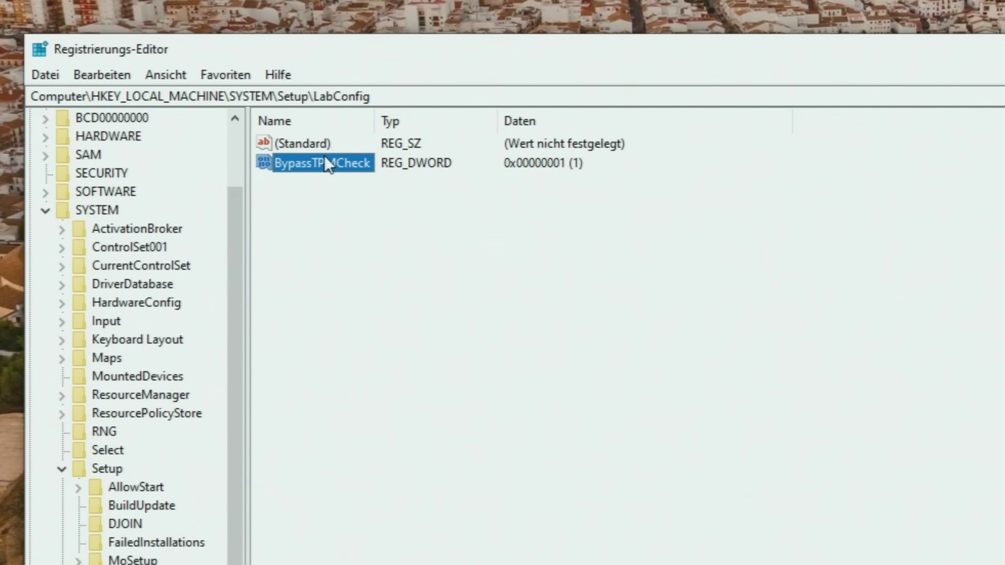
Add a DWORD (32-bit) value named BypassSecureBootCheck to the LabConfig key and set it to 1.
right_click(315, 221)
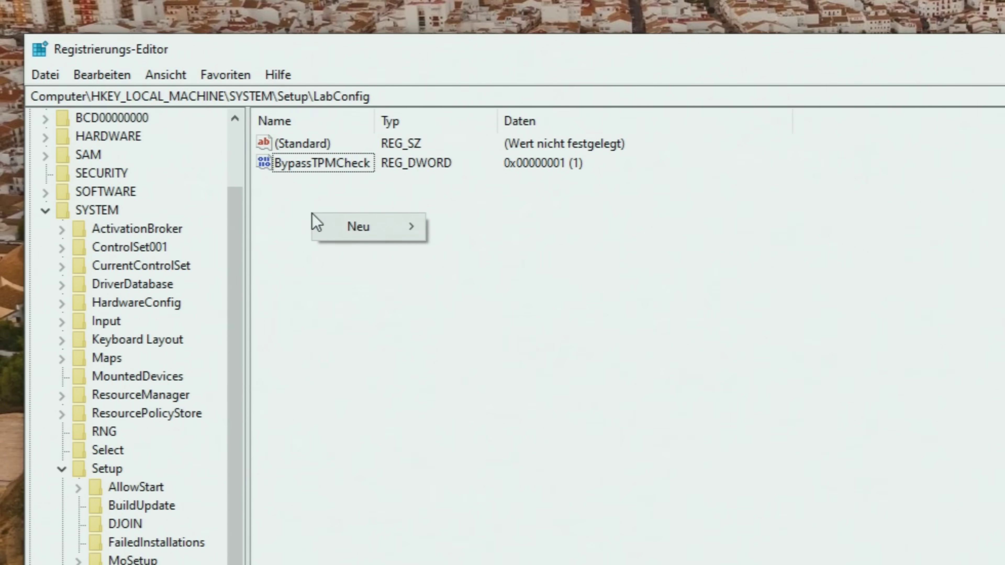
mouse_move(373, 232)
left_click(521, 306)
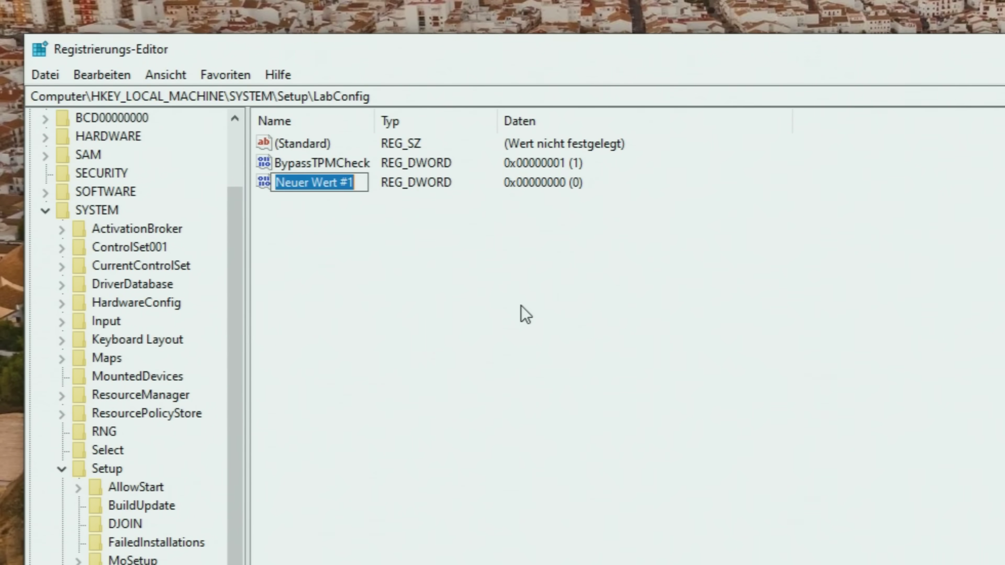
type("By")
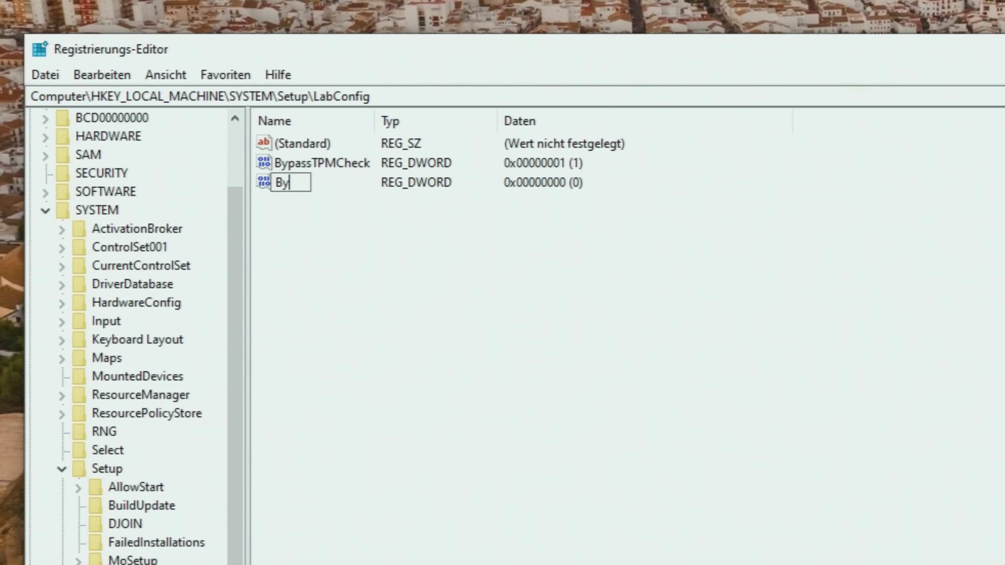
type("passSecureBootCheck")
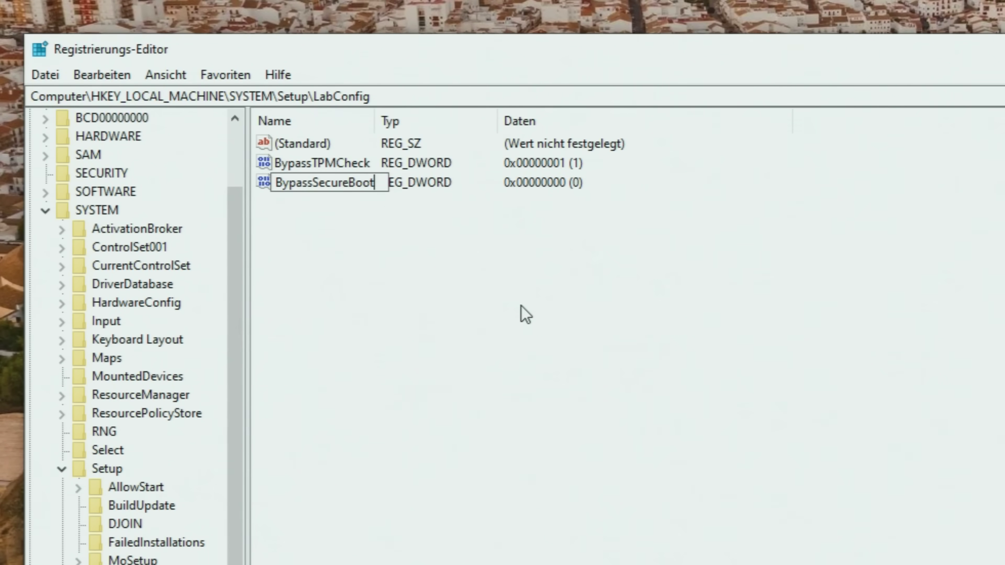
key("Return")
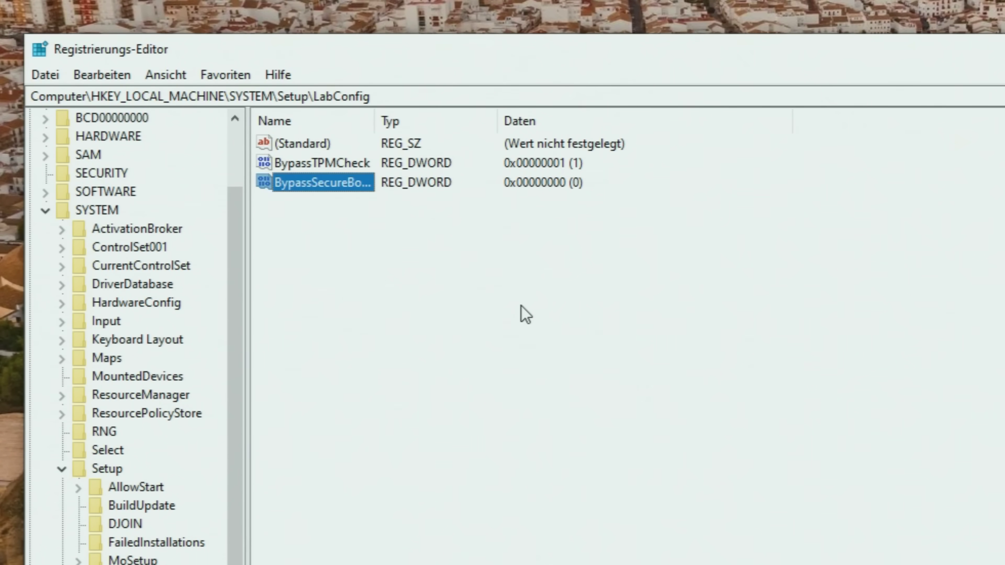
key("Return")
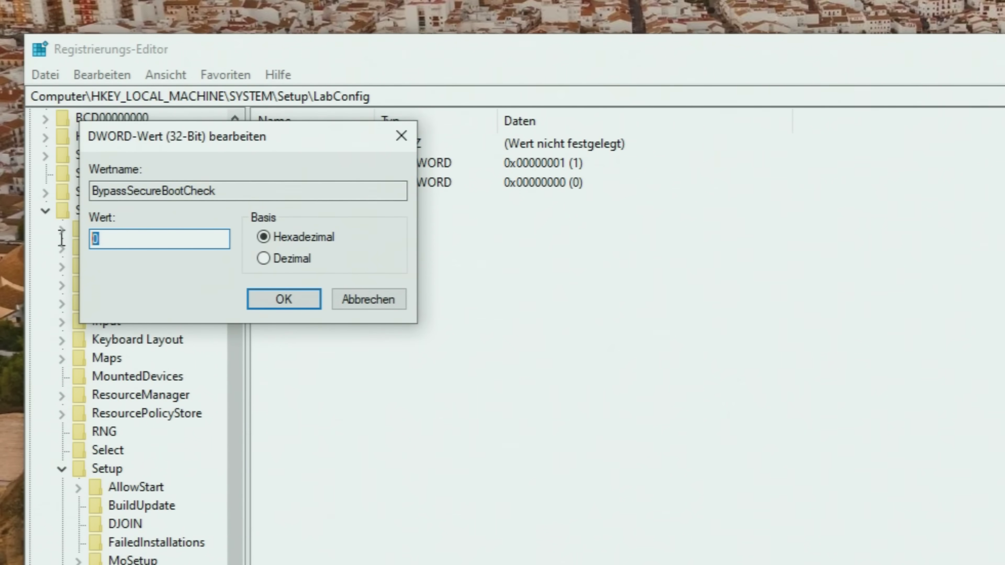
type("1")
key("Return")
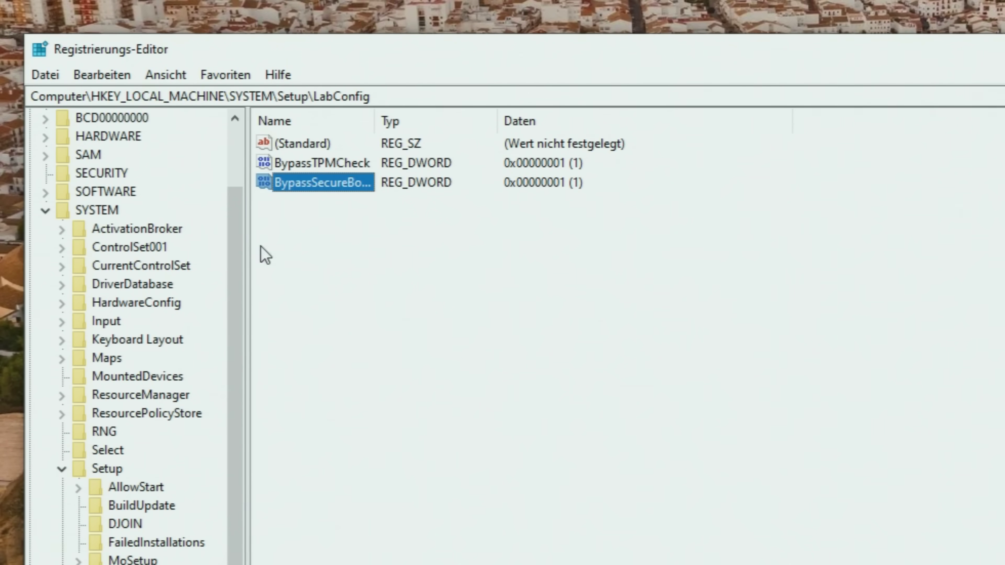
Add a DWORD (32-bit) value named BypassRAMCheck to the LabConfig key and set it to 1.
right_click(382, 274)
mouse_move(453, 277)
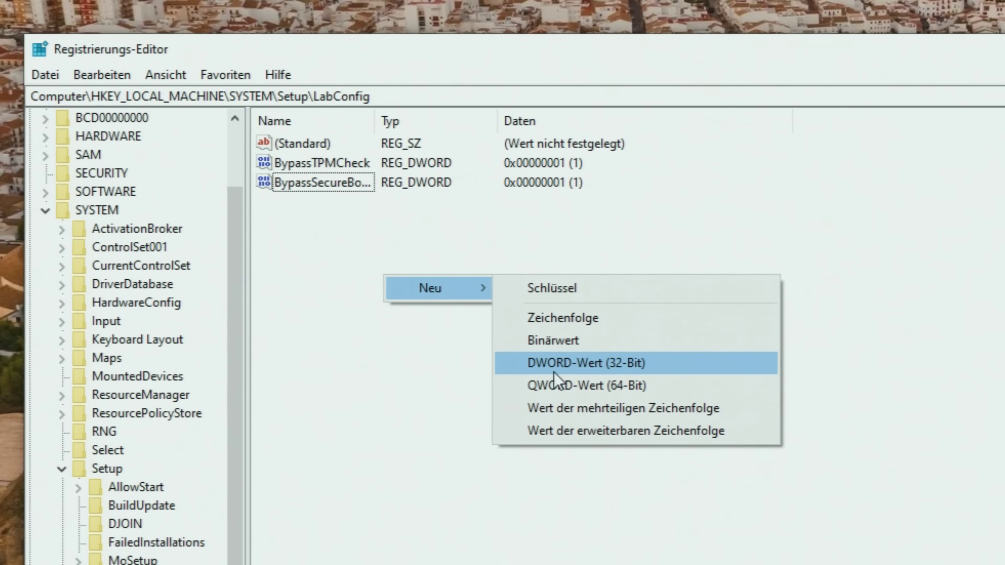
left_click(554, 363)
type("By")
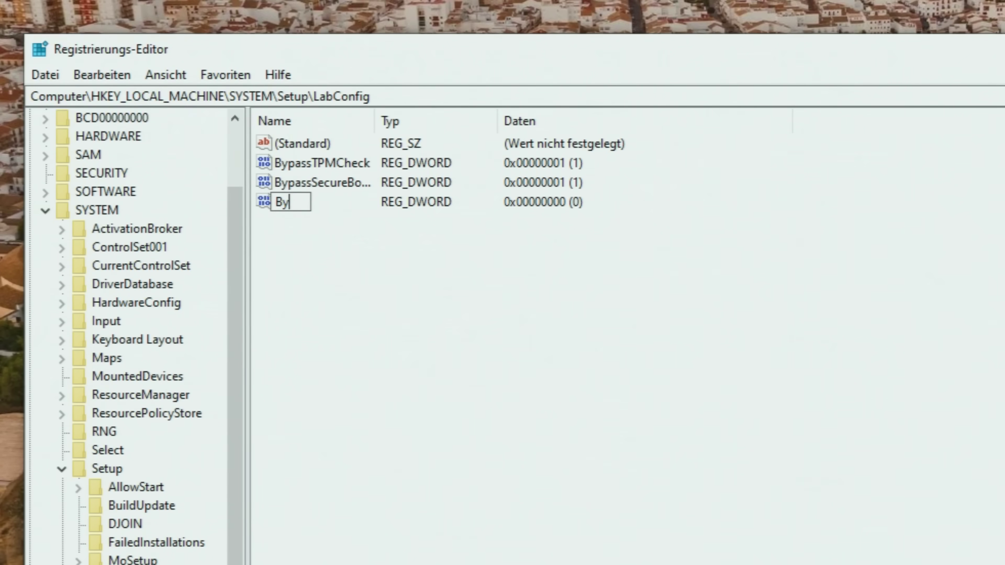
type("passRAMcheck")
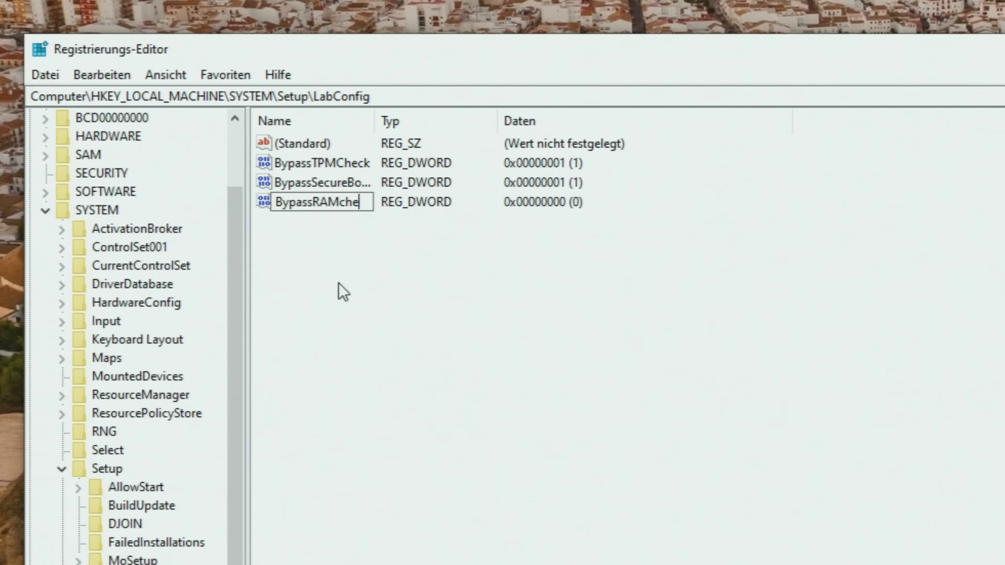
key("BackSpace")
key("BackSpace")
key("BackSpace")
key("BackSpace")
key("BackSpace")
type("Check")
key("Return")
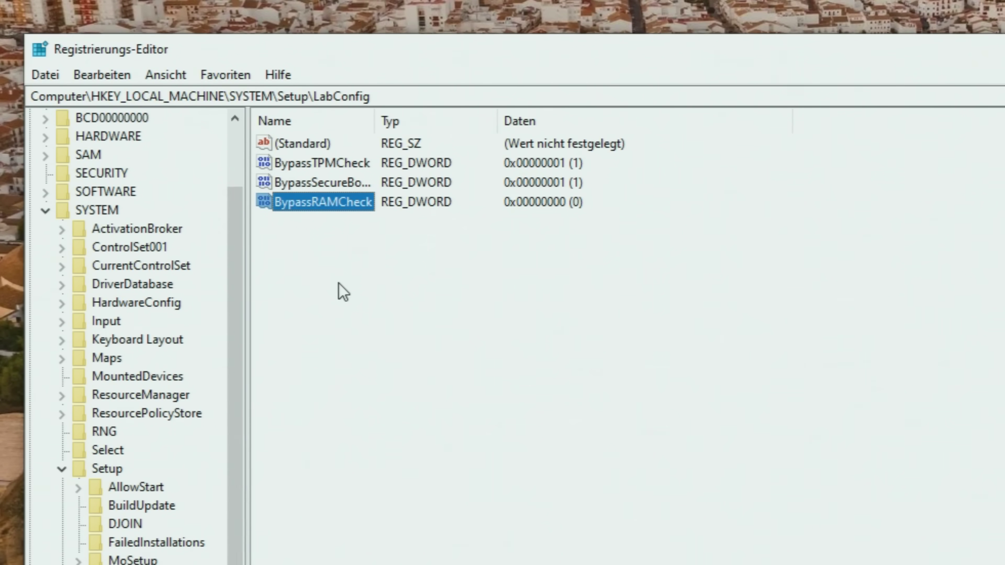
double_click(316, 203)
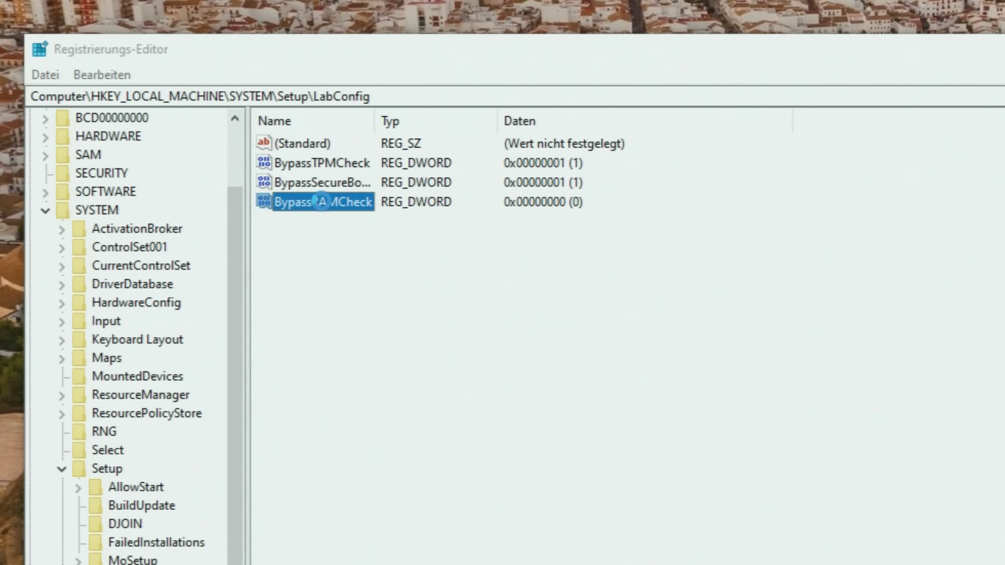
type("1")
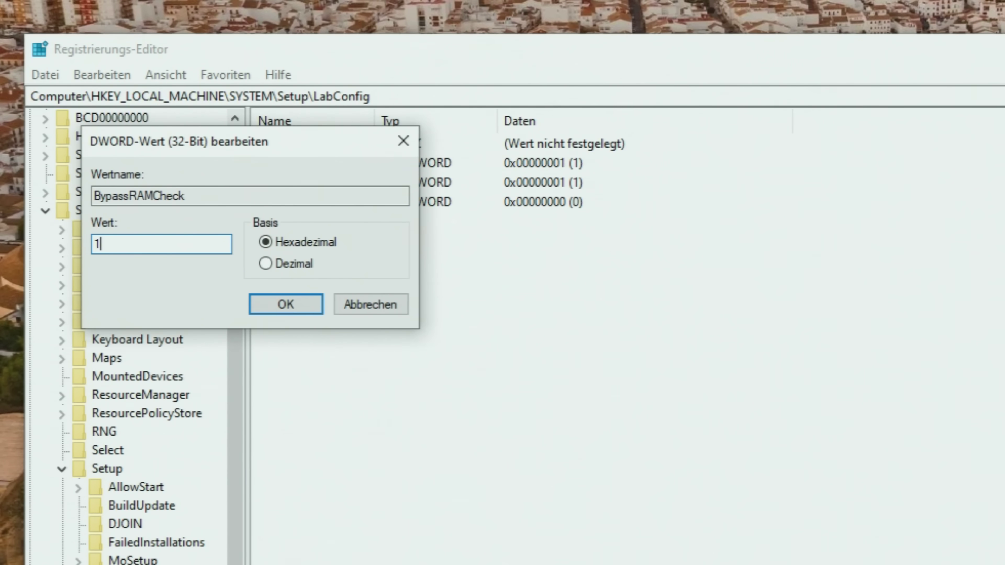
key("Return")
Add a DWORD (32-bit) value named BypassStorageCheck to the LabConfig key and set it to 1.
right_click(356, 334)
mouse_move(415, 344)
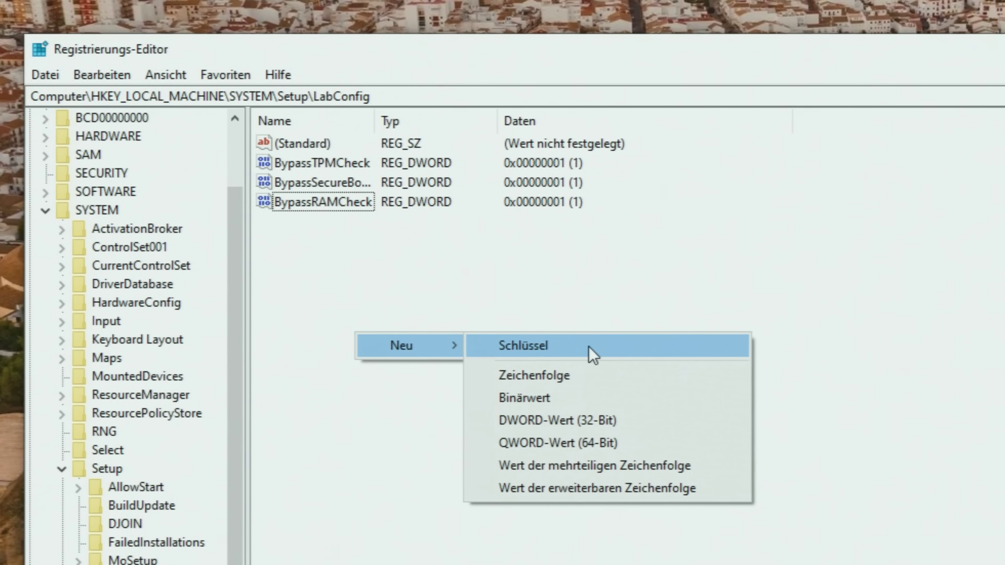
left_click(572, 420)
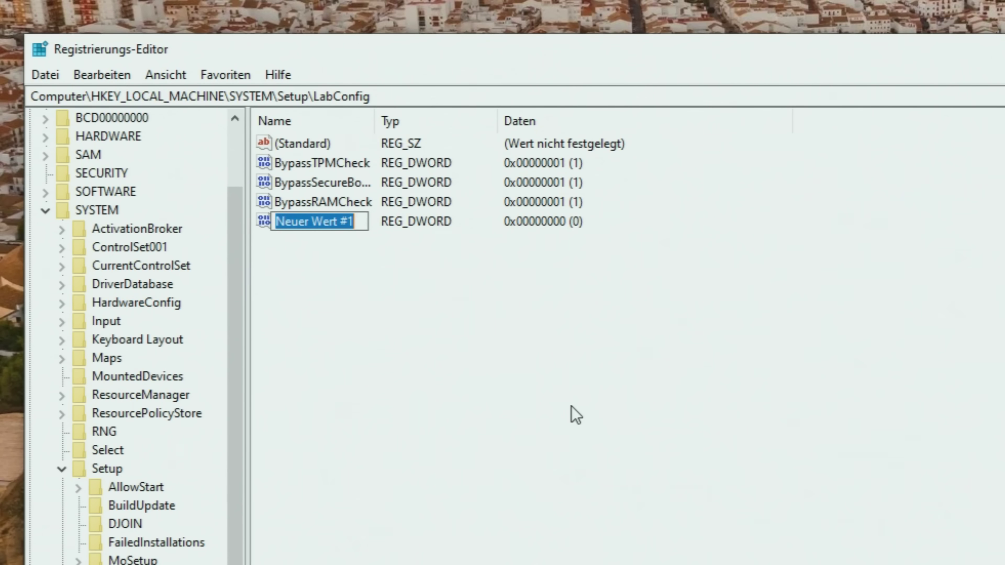
type("BypassStorageCheck")
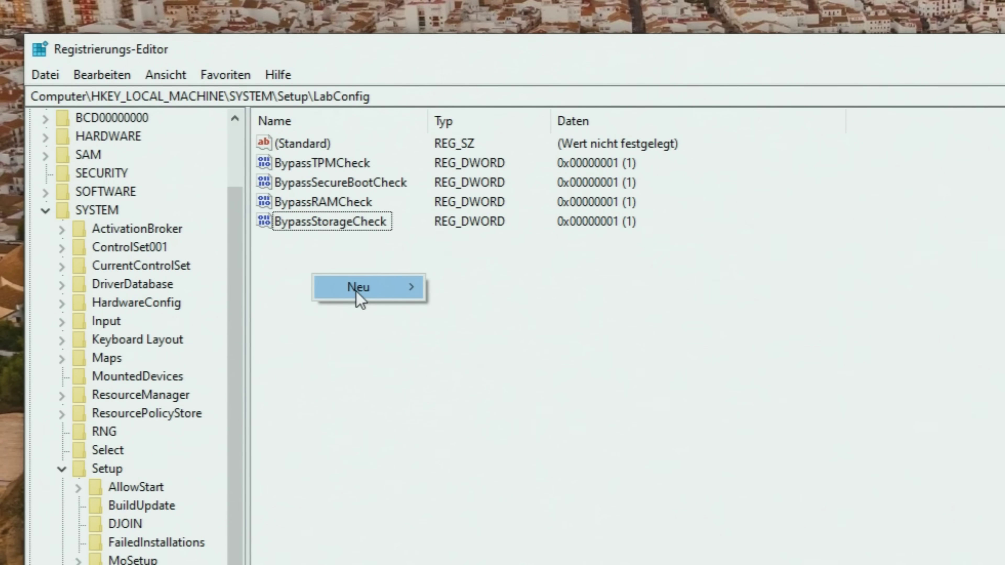
Add a DWORD (32-bit) value named BypassCPUCheck to the LabConfig key and set it to 1.
mouse_move(359, 293)
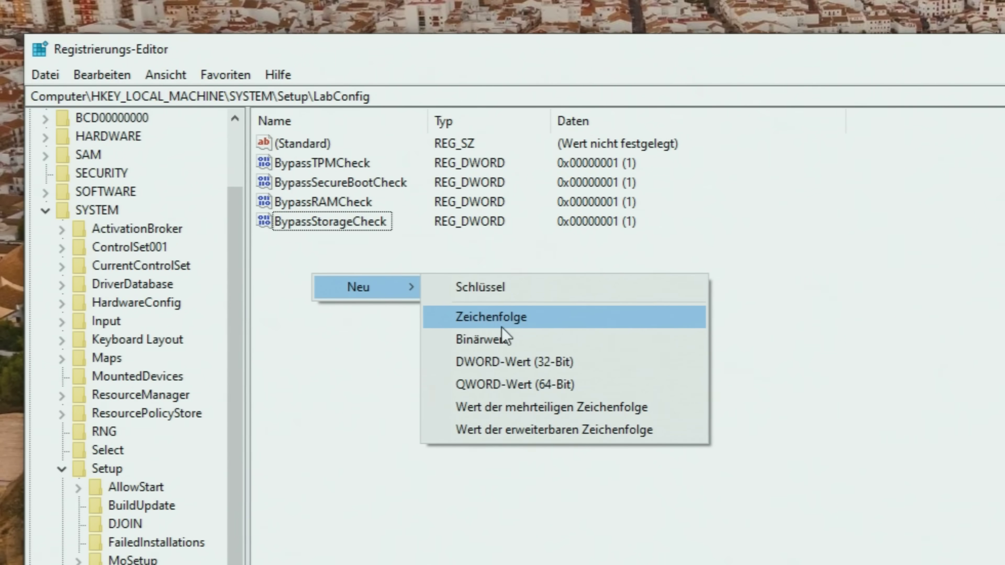
left_click(518, 365)
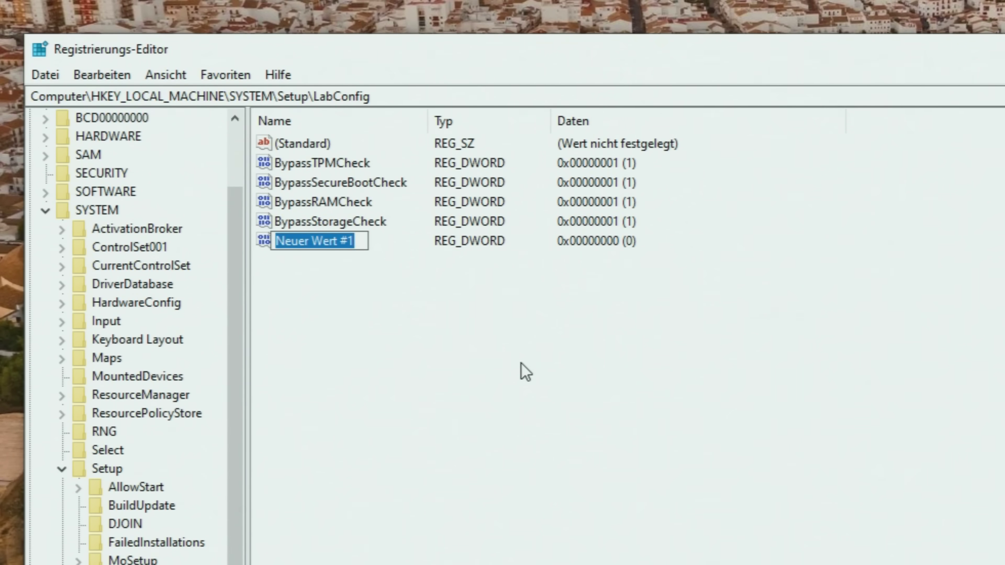
type("BypassCPUCheck")
key("Return")
key("Return")
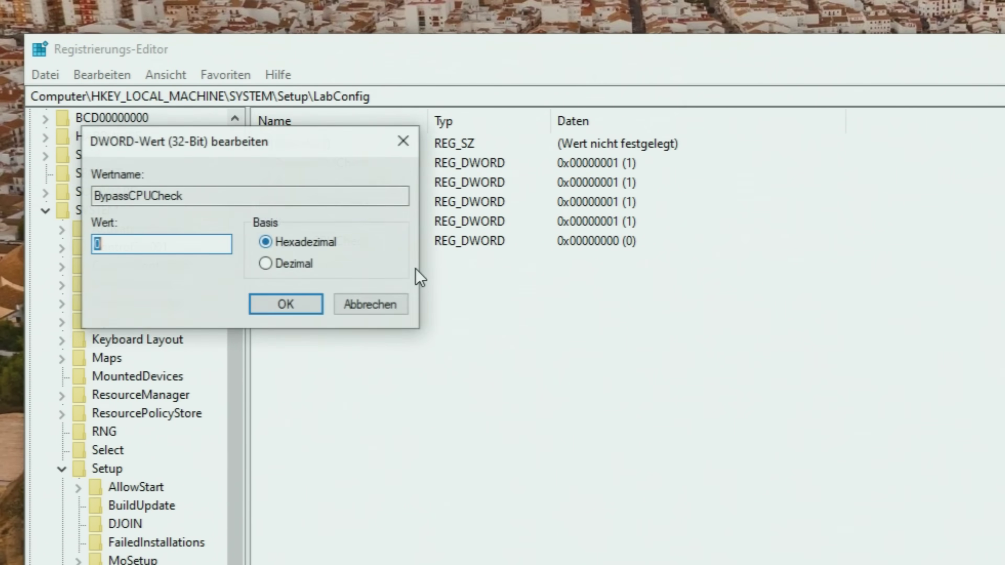
type("1")
key("Return")
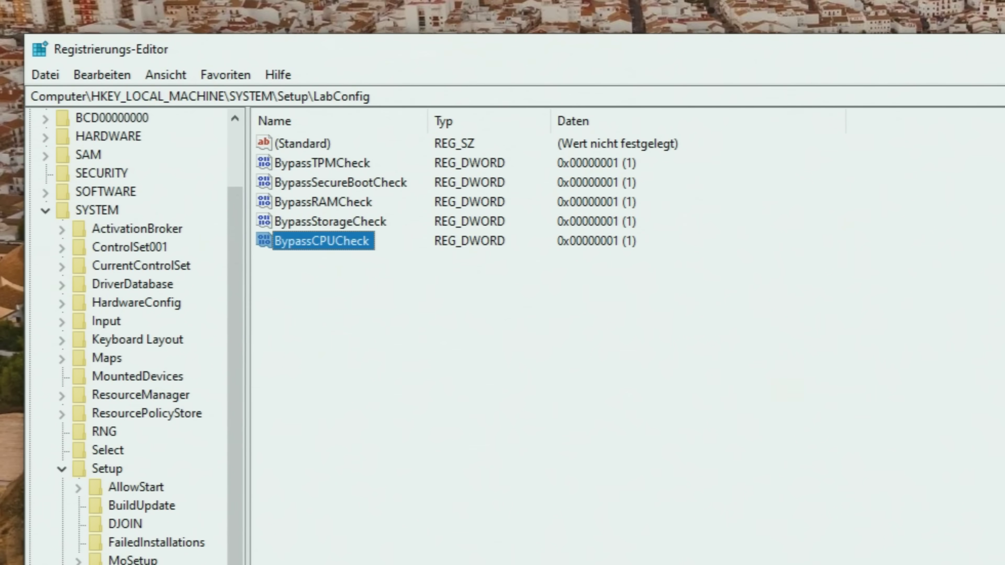
Export the LabConfig key as a registry file named Bypass, and close the Registry Editor.
right_click(97, 463)
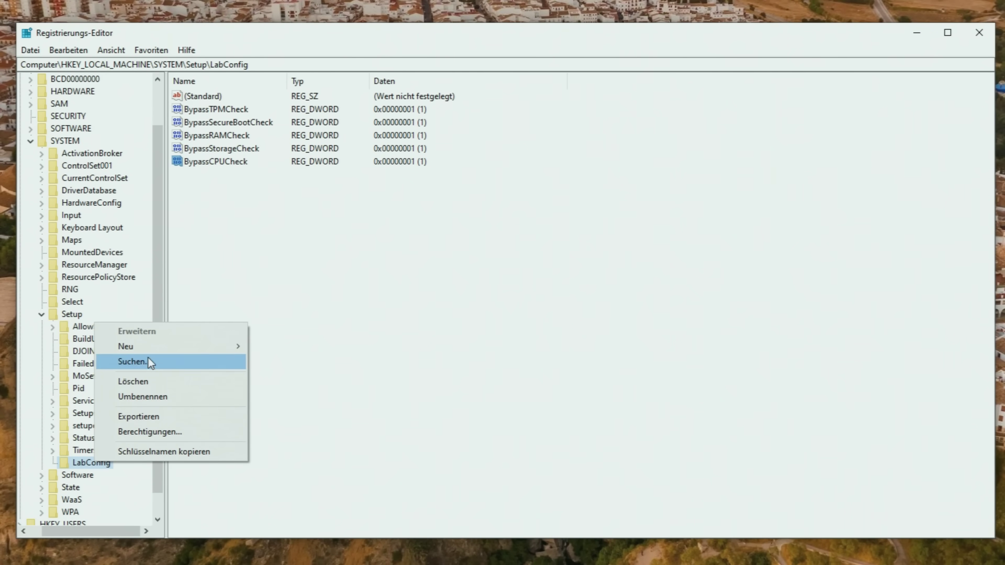
left_click(138, 417)
type("Bypass")
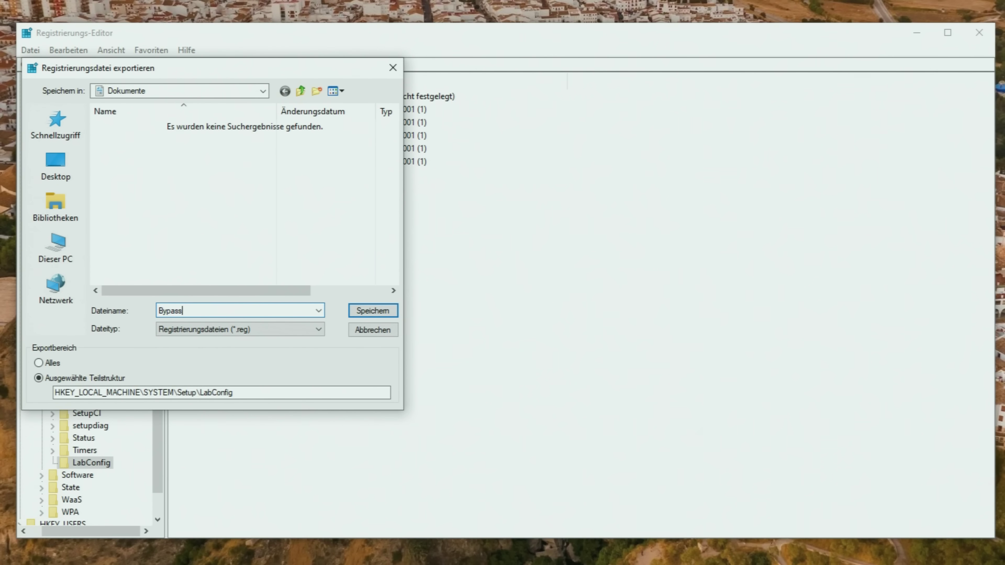
key("Return")
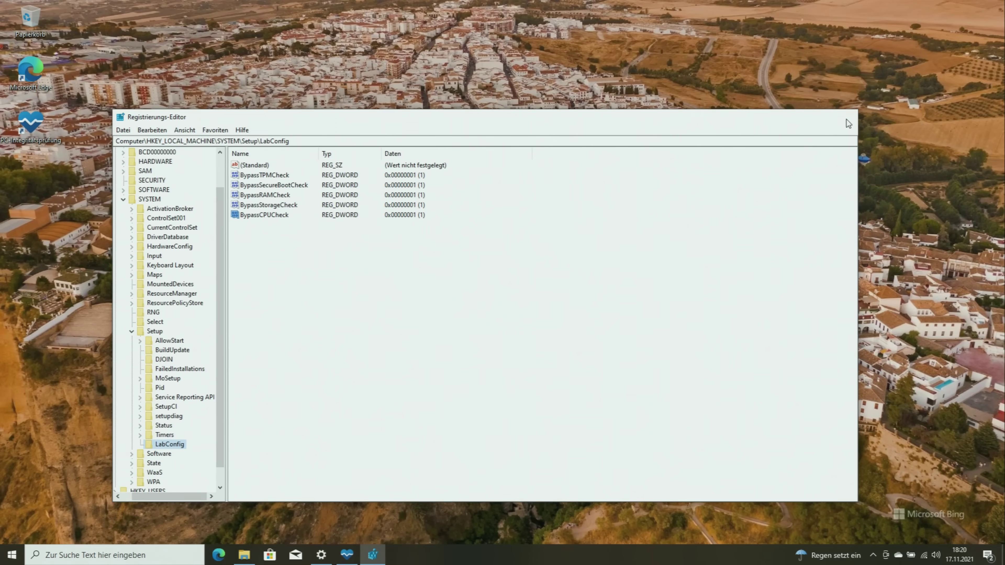
left_click(981, 38)
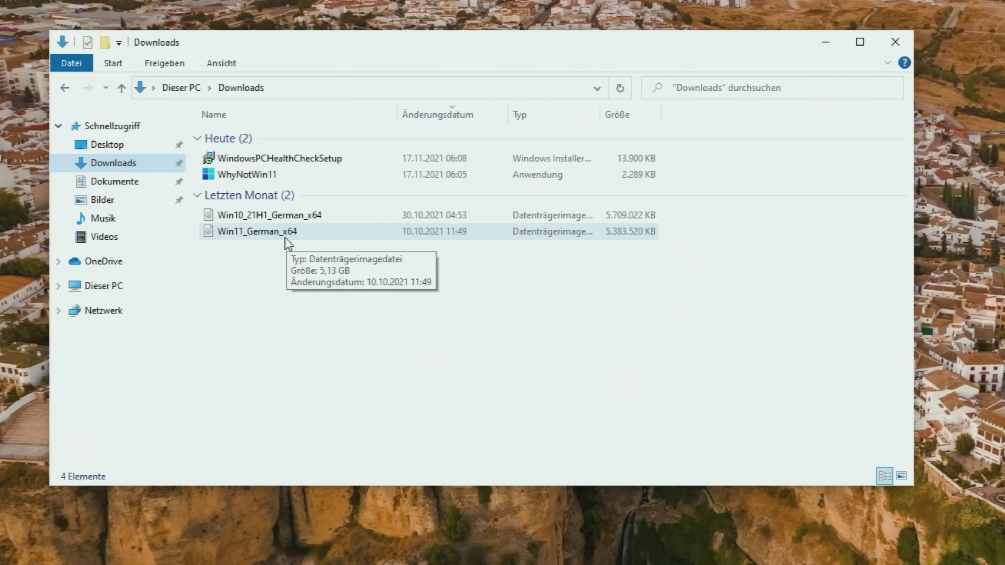
Mount the Win11_German_x64 image from Downloads and run its setup, allowing it to make changes.
double_click(284, 237)
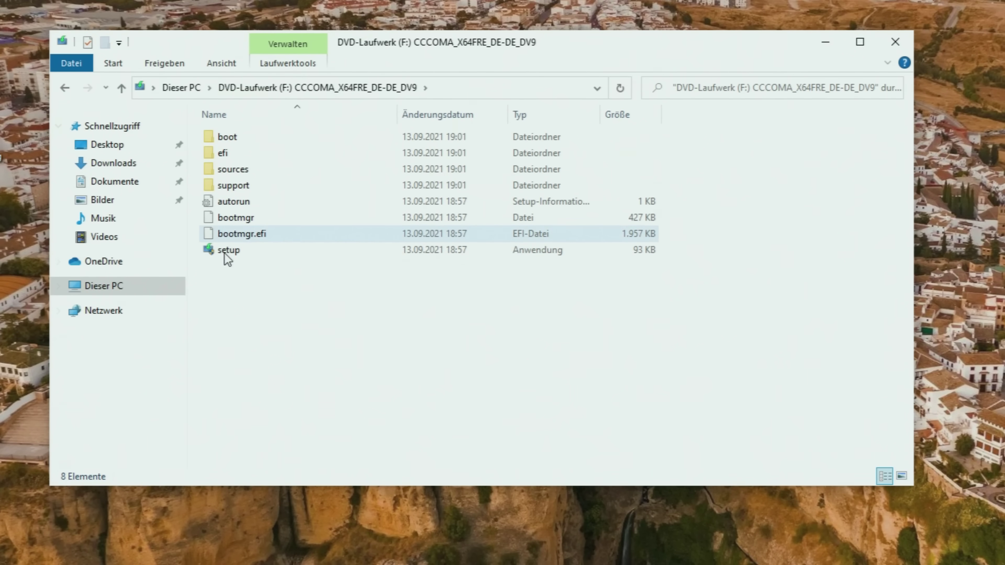
double_click(230, 252)
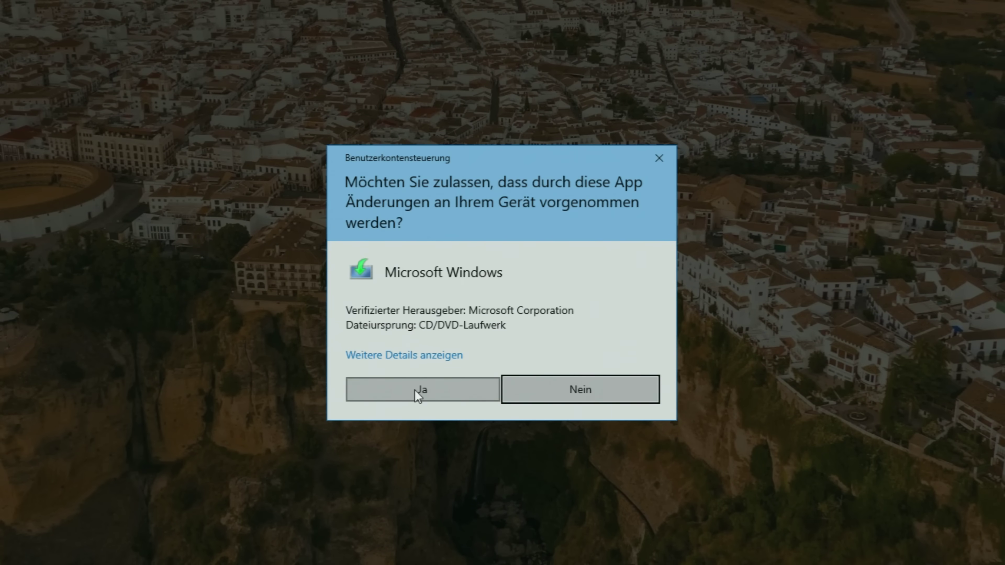
left_click(415, 389)
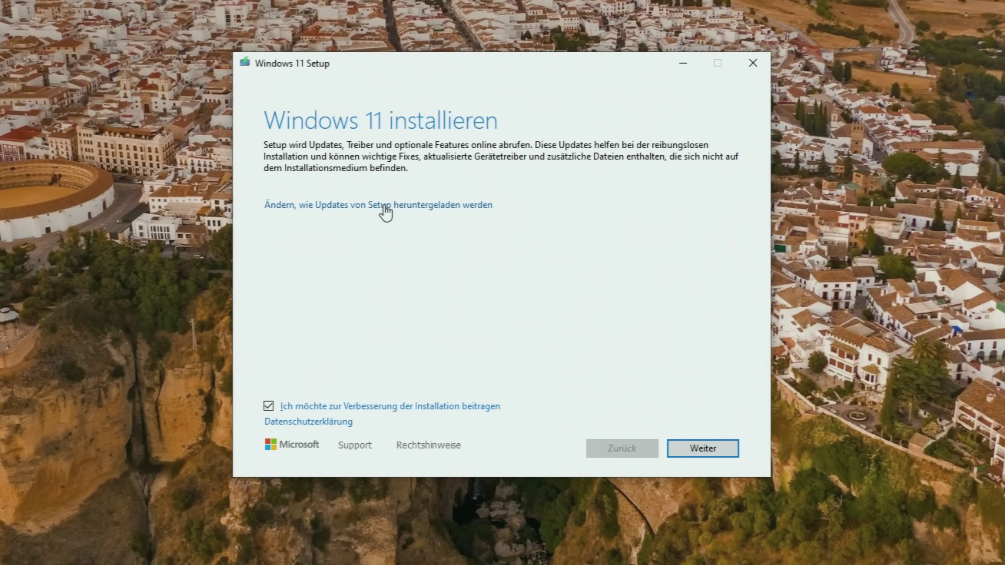
Set the setup's update download option to "Nicht jetzt" and try to continue the Windows 11 installation.
left_click(386, 206)
left_click(304, 282)
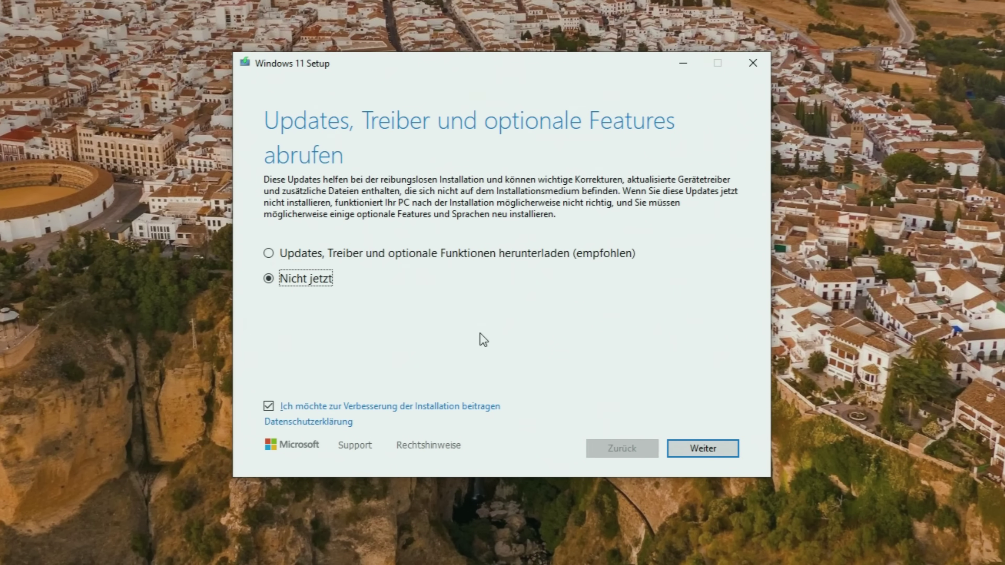
left_click(707, 451)
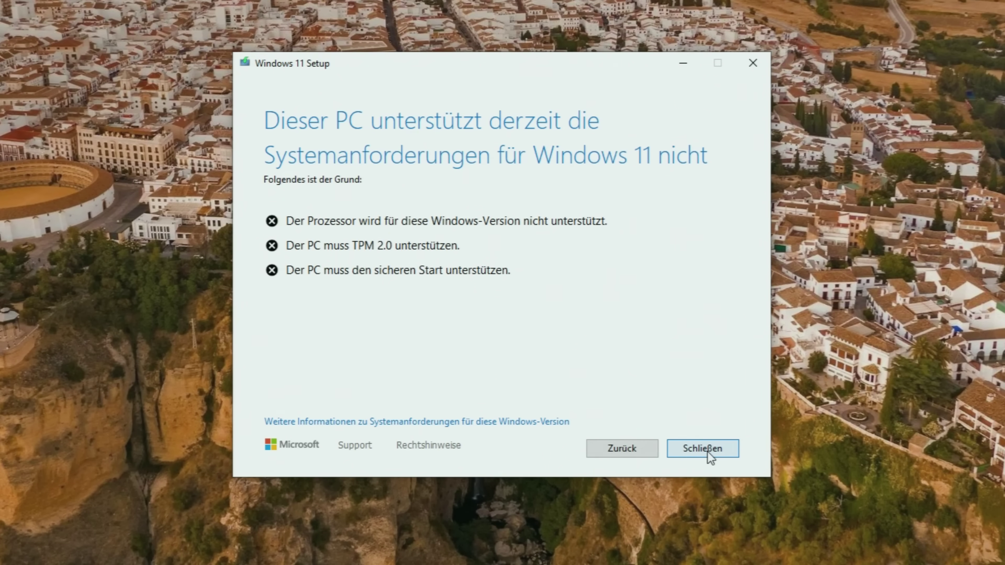
Close the Windows 11 Setup and delete the LabConfig key under HKEY_LOCAL_MACHINE\SYSTEM\Setup in the Registry Editor.
left_click(707, 451)
left_click(93, 554)
type("rege")
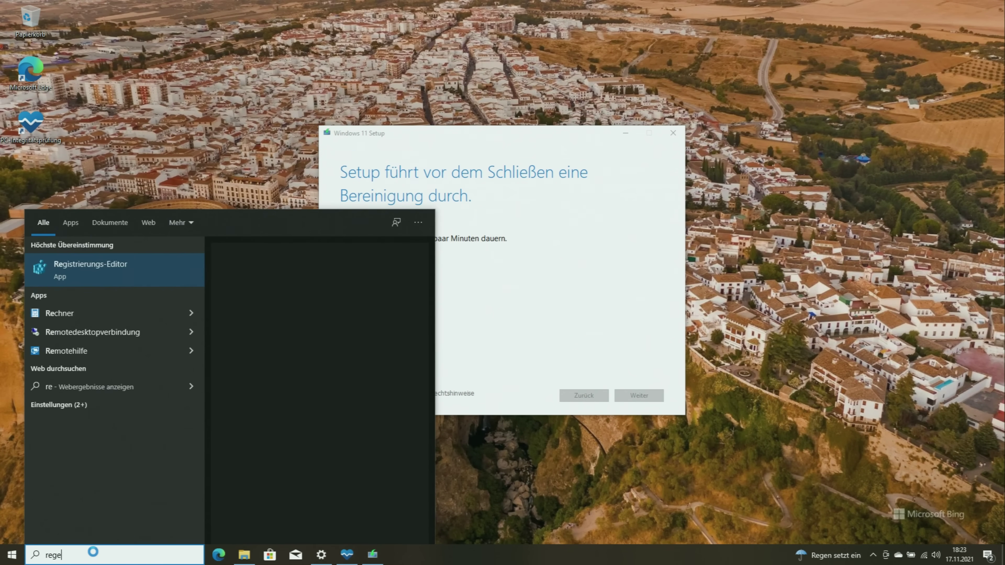
key("Return")
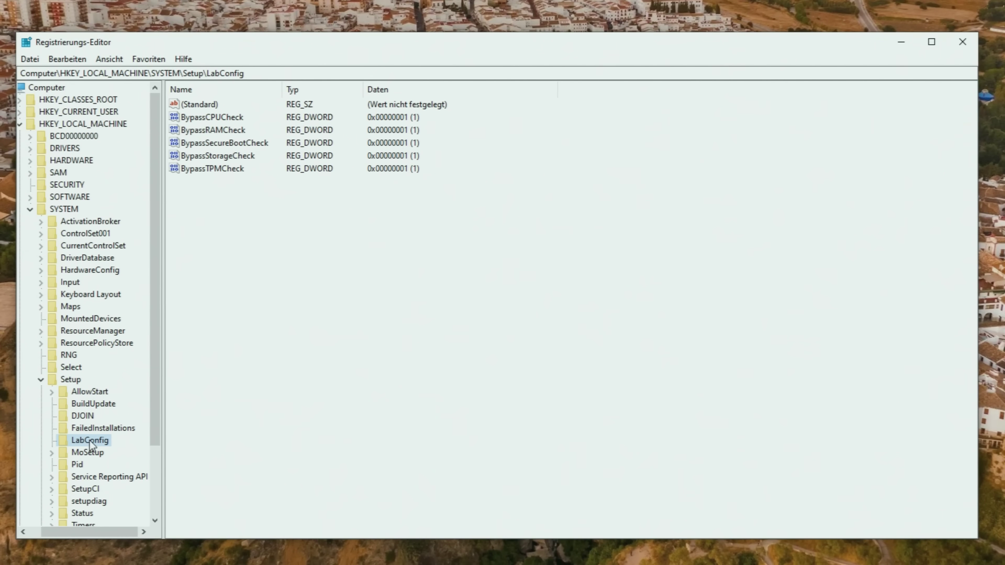
right_click(89, 440)
left_click(178, 498)
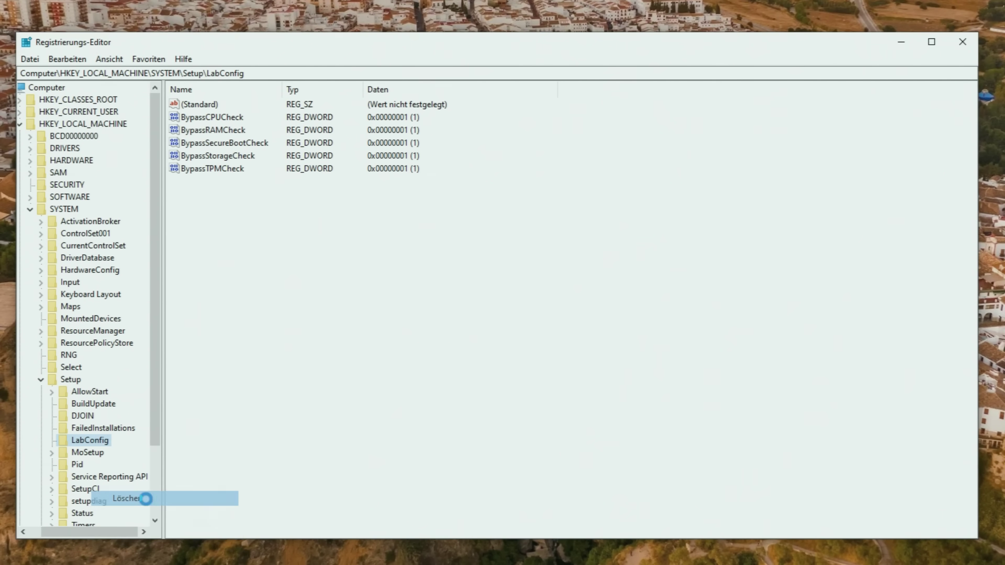
left_click(592, 247)
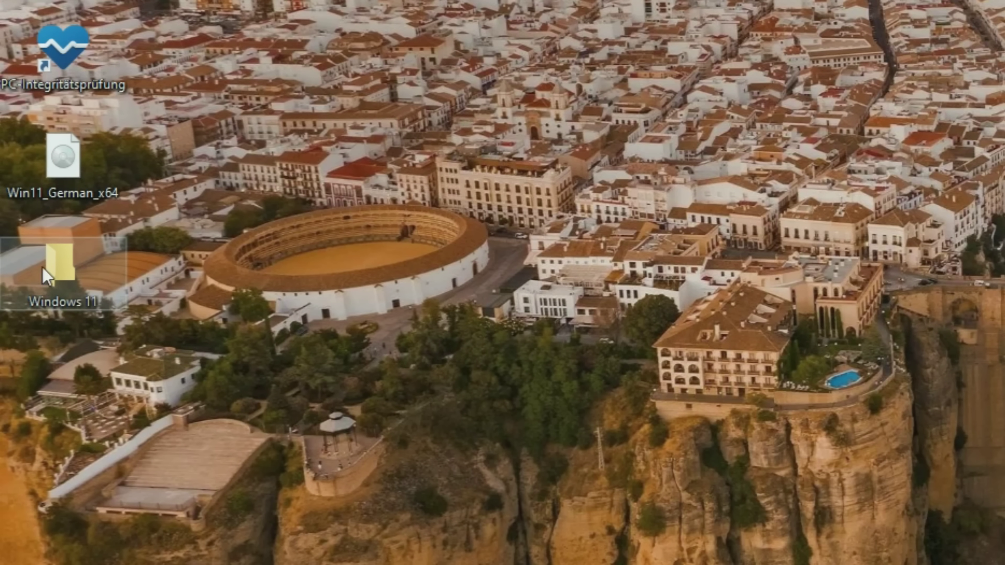
Mount the Win11_German_x64 image from the desktop and copy all its files into the Windows 11 folder.
double_click(64, 166)
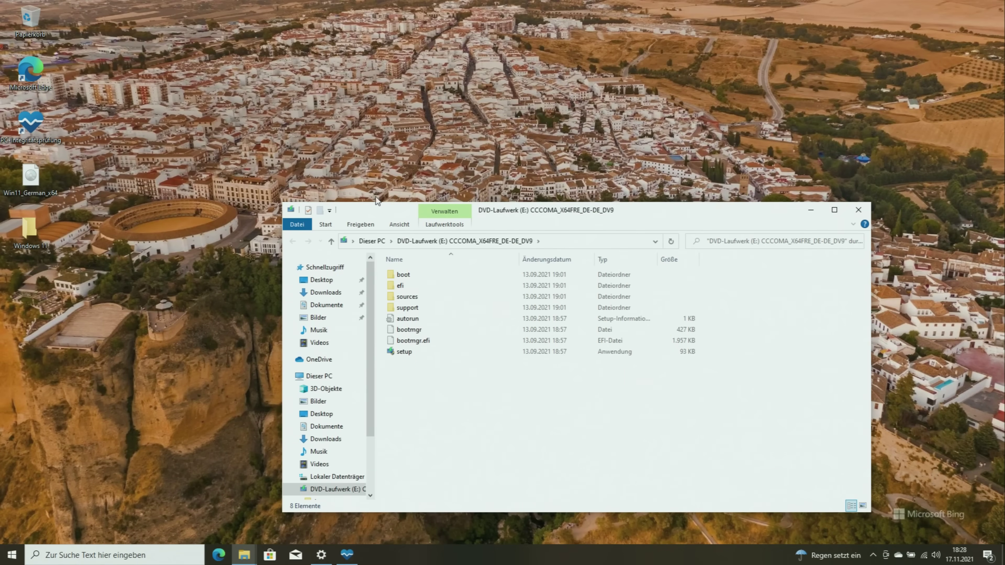
double_click(31, 234)
key("super+Left")
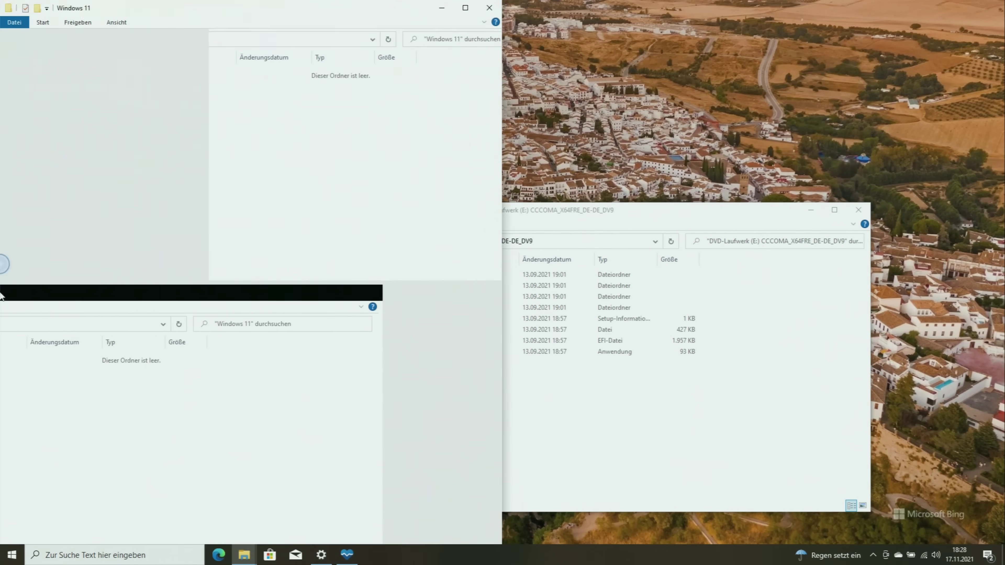
left_click(676, 198)
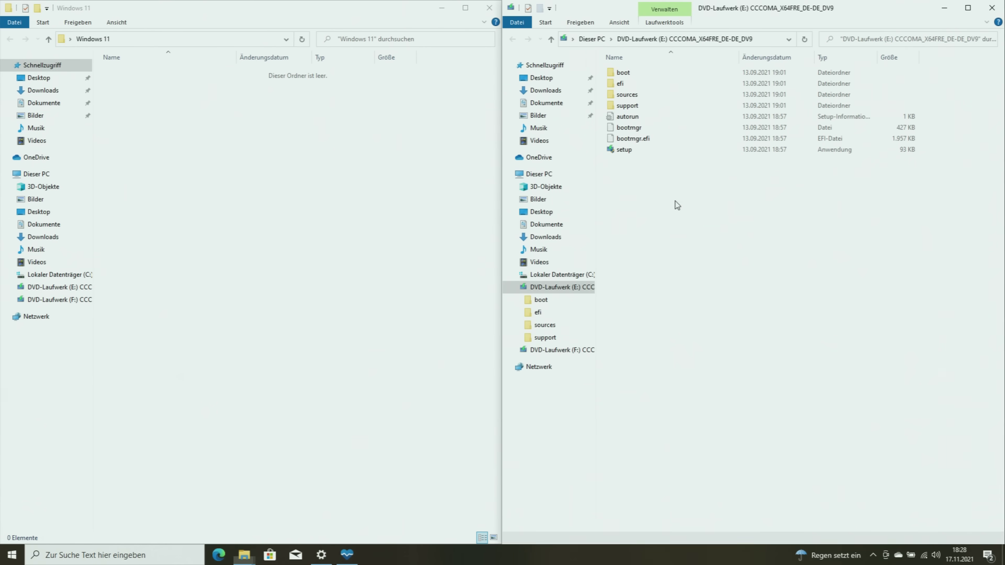
left_click_drag(662, 202, 144, 126)
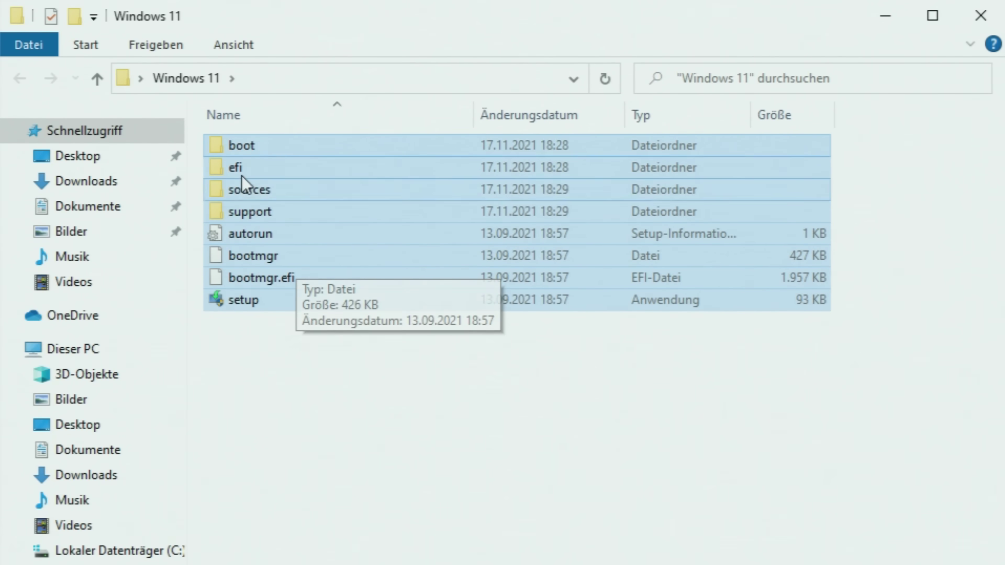
Move appraiserres.dll from the sources folder inside the Windows 11 folder to the desktop.
double_click(266, 189)
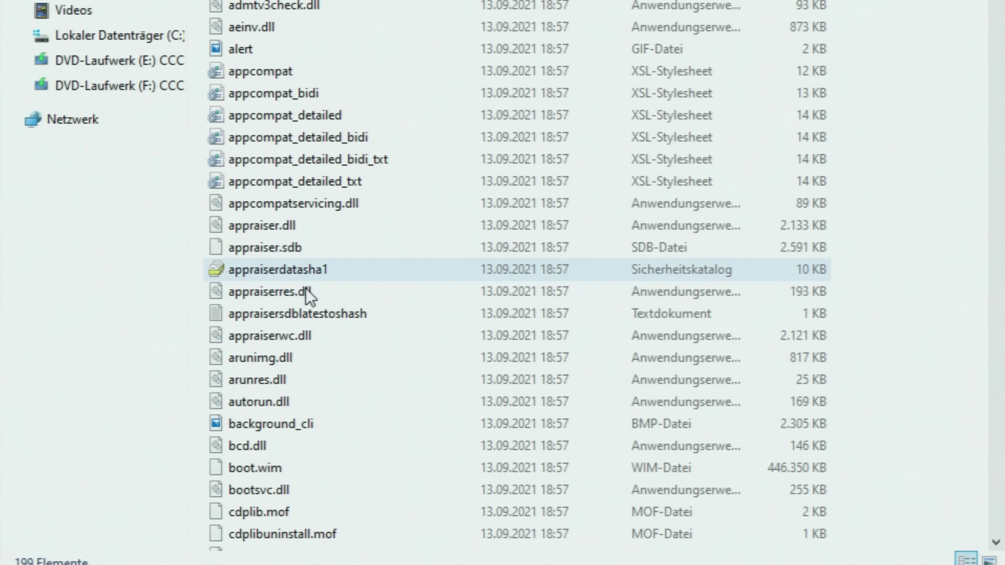
mouse_move(307, 294)
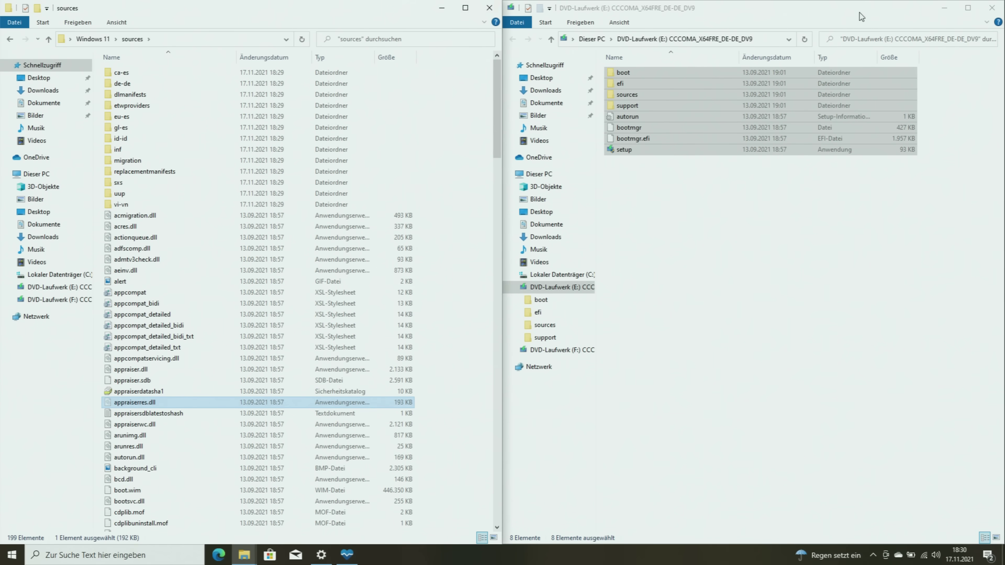
left_click(944, 8)
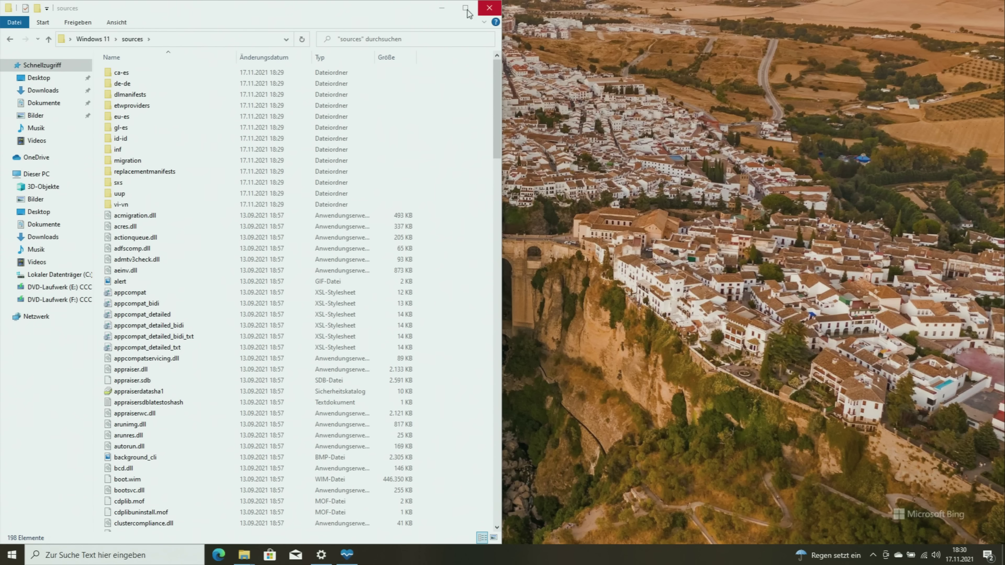
Run setup from the Windows 11 folder and allow it to make changes.
left_click(93, 39)
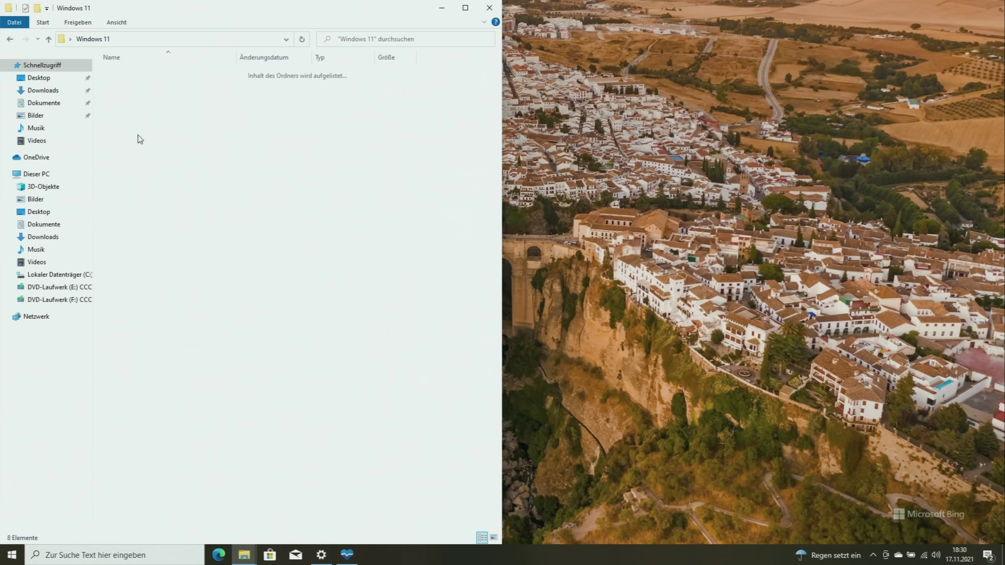
double_click(127, 150)
left_click(411, 410)
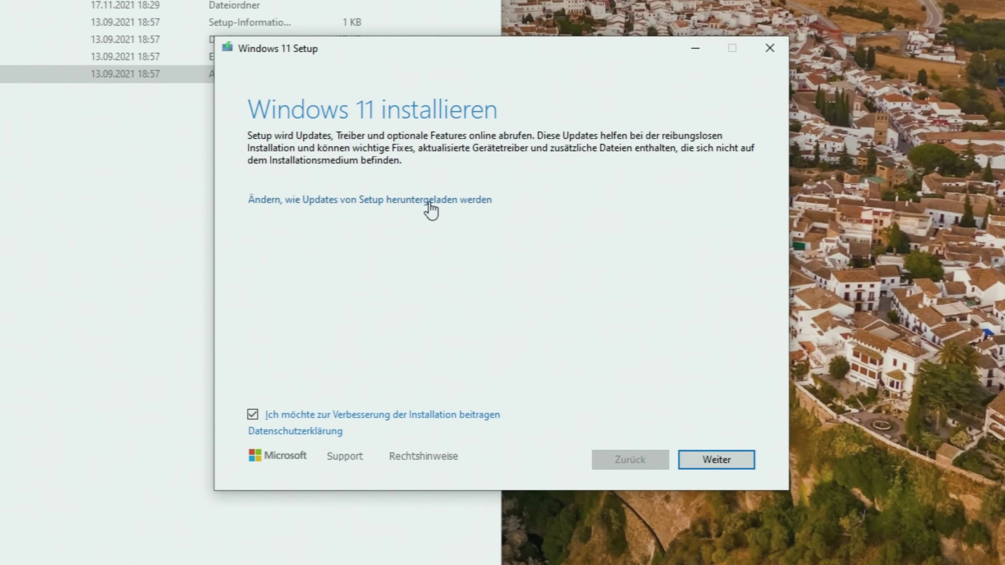
Change the setup's update download option to "Nicht jetzt" and continue.
left_click(431, 205)
left_click(329, 284)
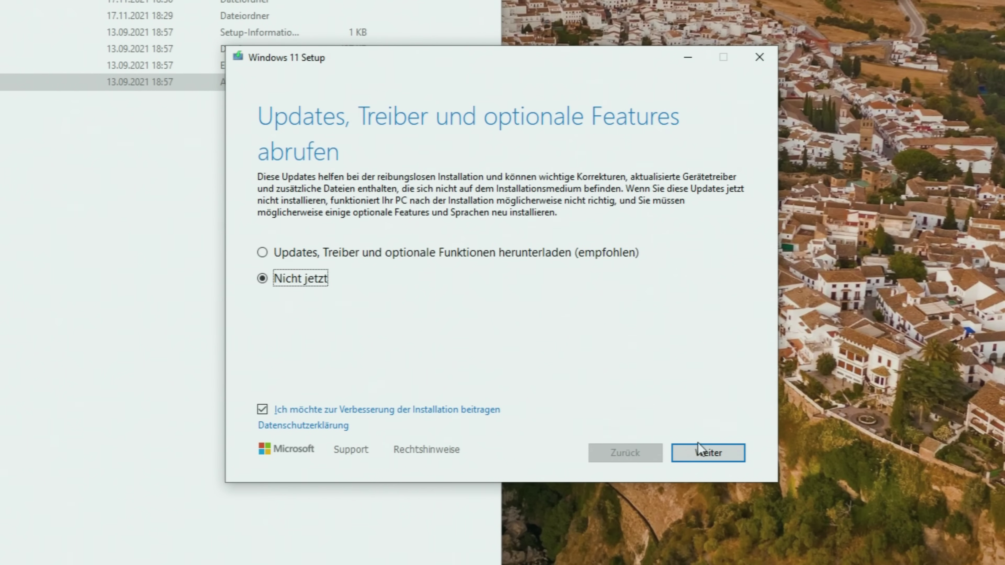
left_click(715, 456)
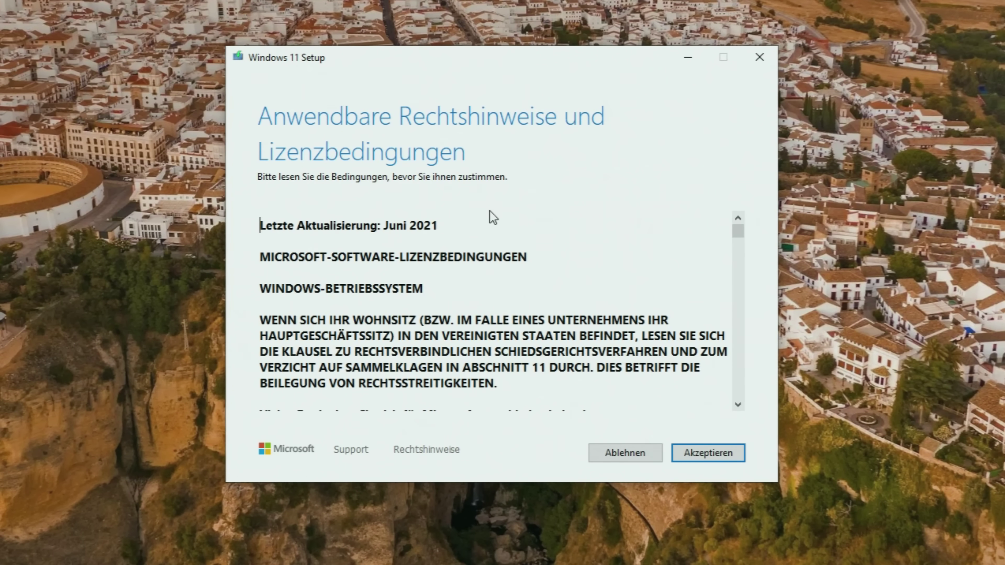
Accept the license terms and start installing Windows 11 Home, keeping personal files and apps.
left_click_drag(740, 226, 743, 422)
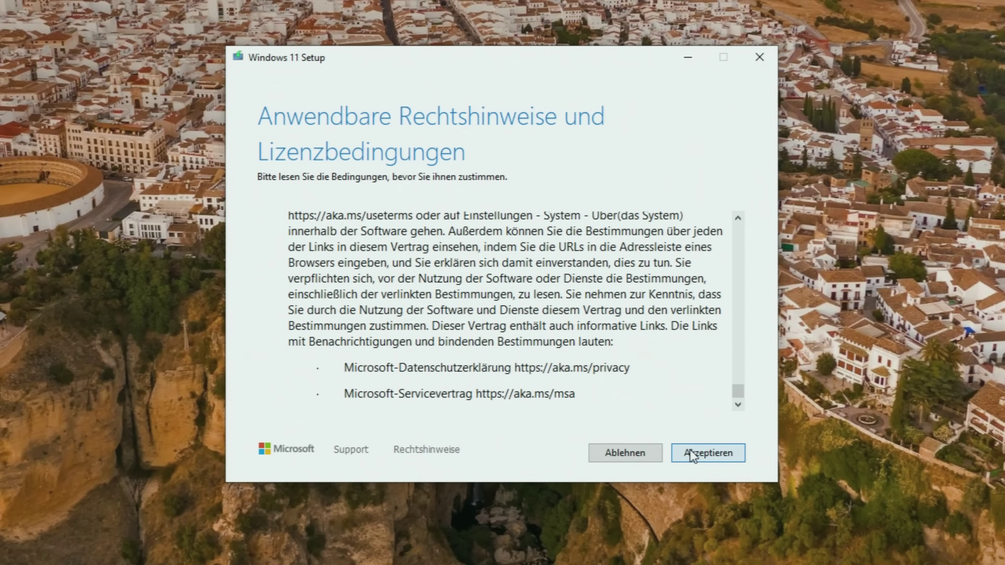
left_click(709, 452)
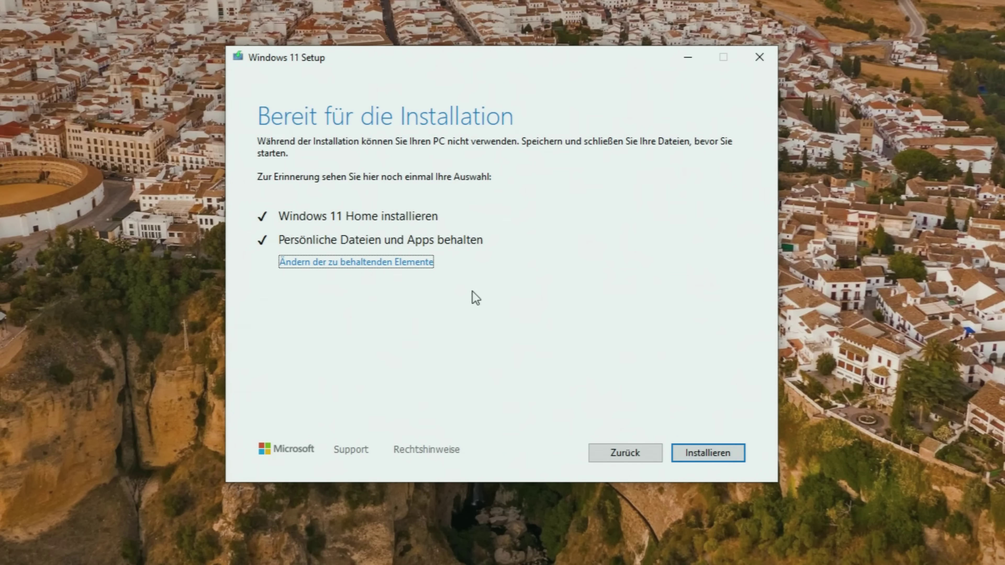
left_click(699, 449)
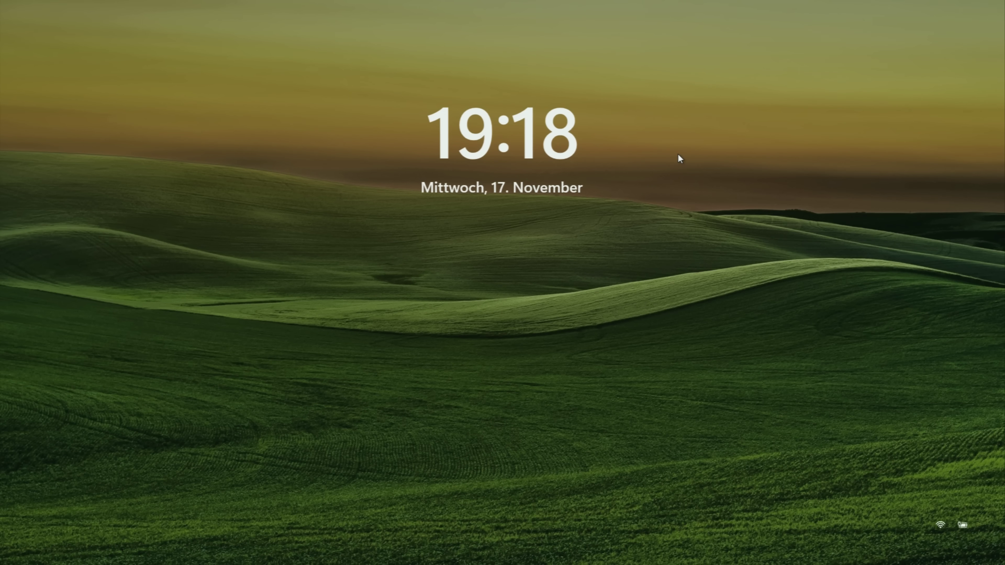
Unlock the lock screen and sign in with the account PIN.
left_click(678, 155)
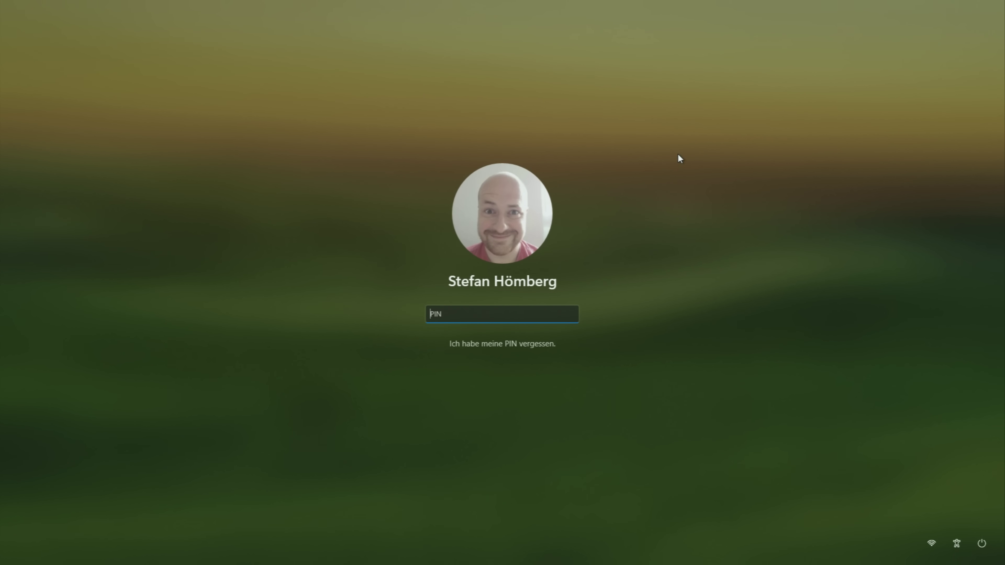
type("1")
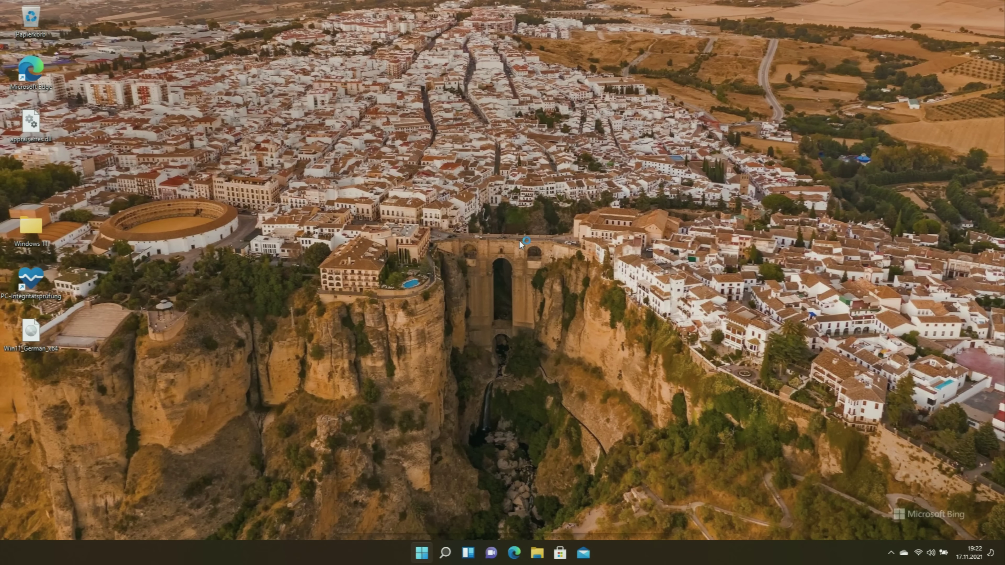
Look over the Start menu, then check the PC's system information and Windows activation status.
left_click(422, 553)
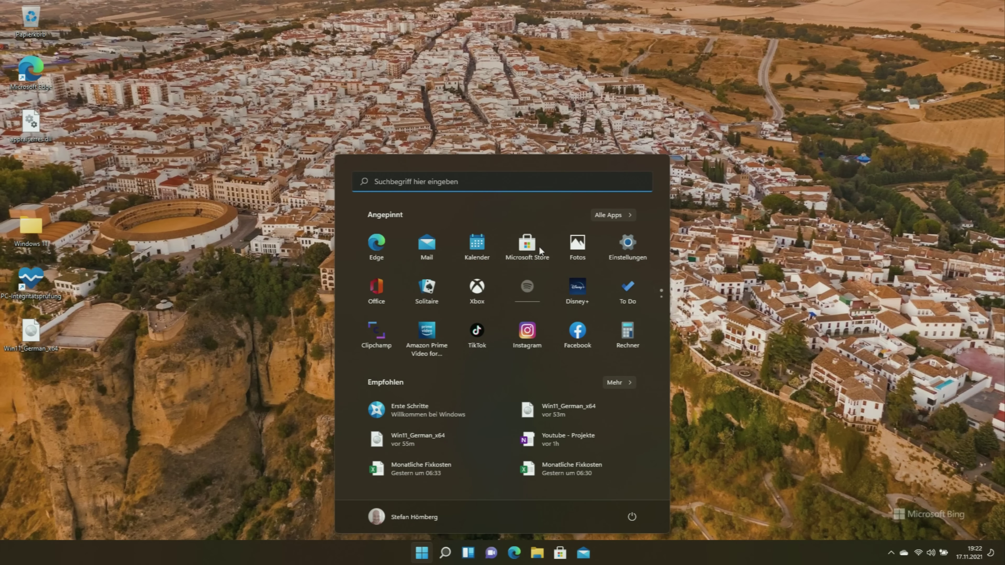
left_click(172, 215)
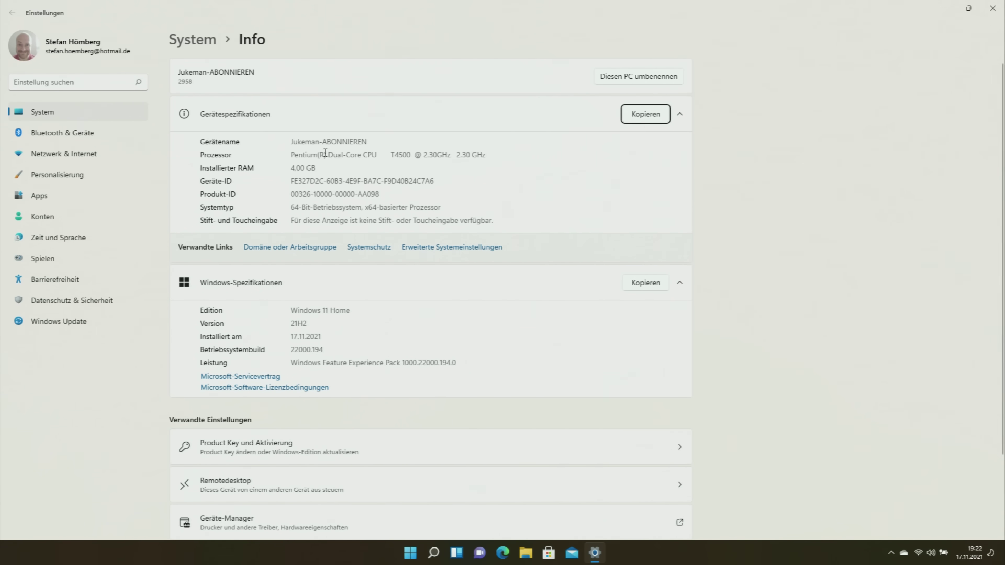
scroll(327, 174, "down", 3)
left_click(559, 350)
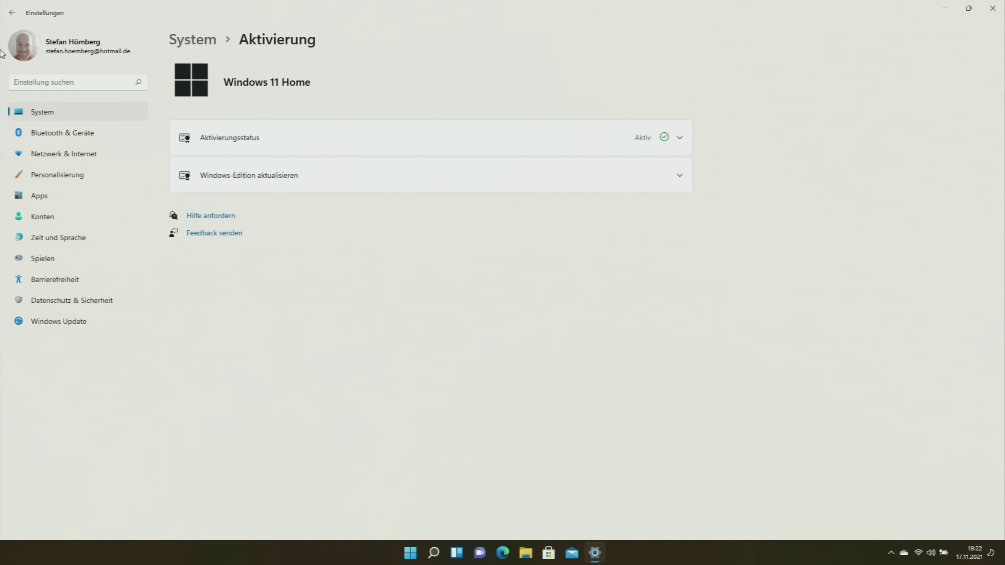
Open Windows Update in the settings and download the available updates.
left_click(78, 83)
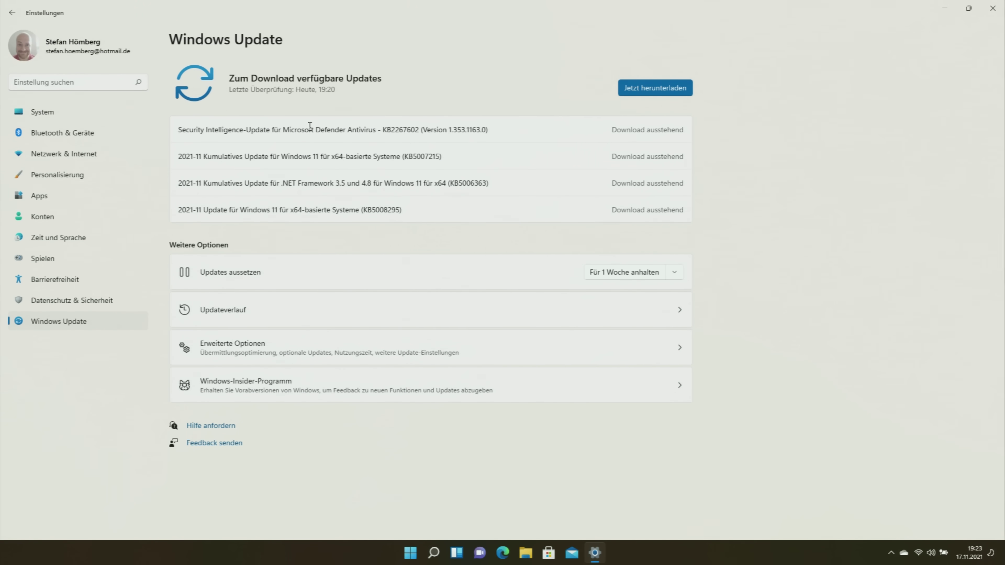
left_click(666, 88)
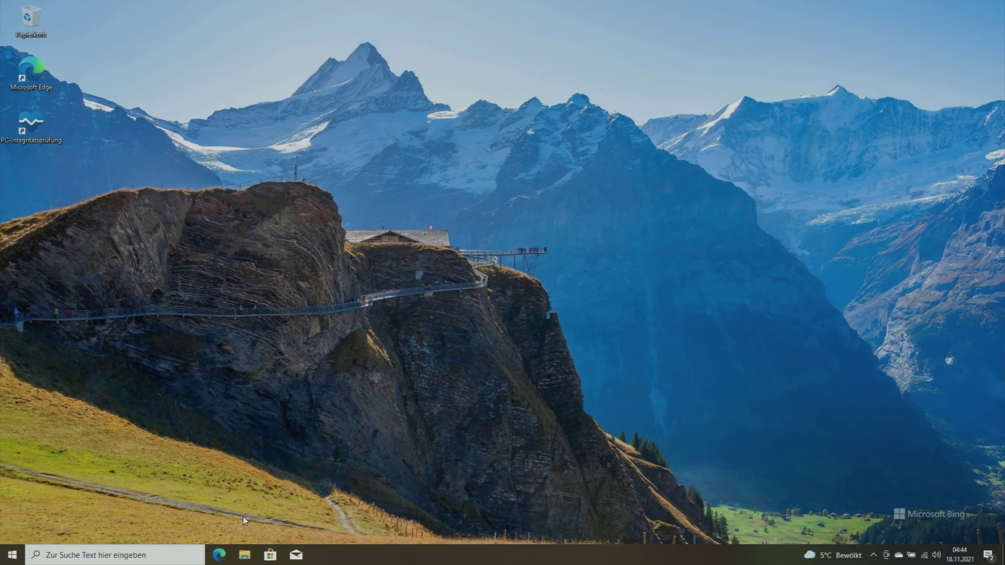
Open the Downloads folder in File Explorer and dock its window to one half of the screen.
key("super+e")
left_click(326, 292)
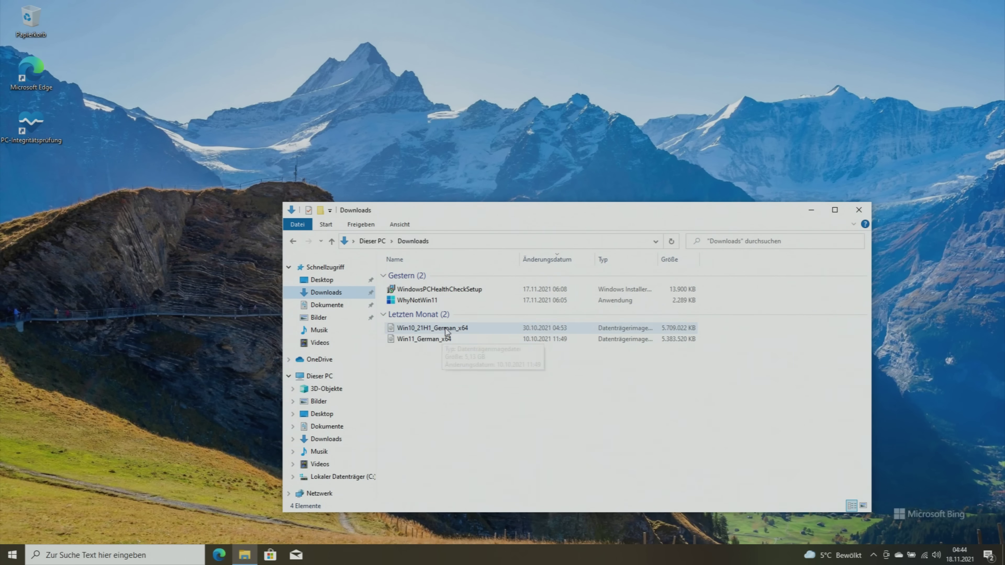
left_click_drag(536, 218, 2, 177)
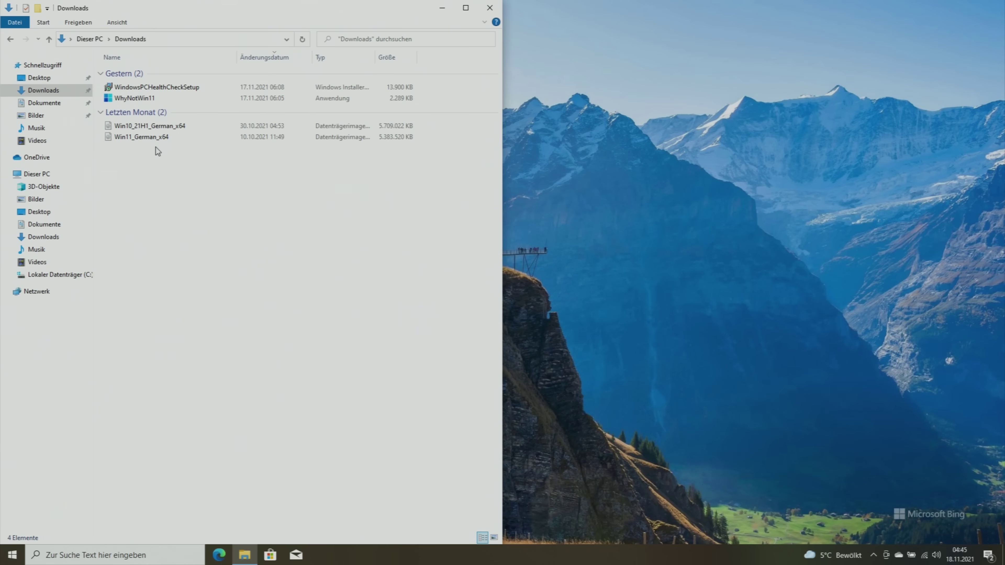
double_click(150, 125)
Create two new folders on the desktop named Windows 10 and Windows 11.
right_click(620, 141)
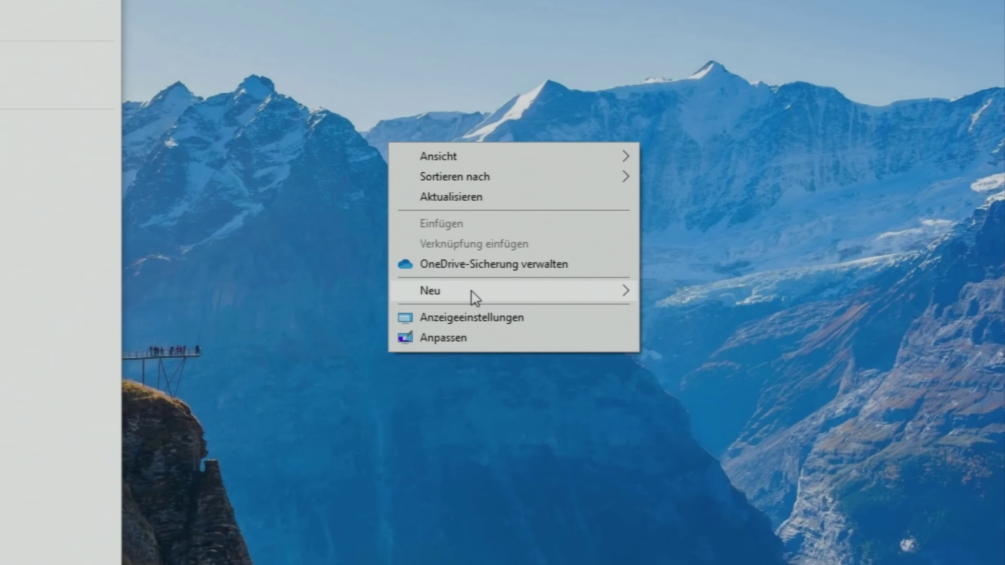
mouse_move(583, 301)
left_click(792, 294)
type("Windows 10")
right_click(359, 262)
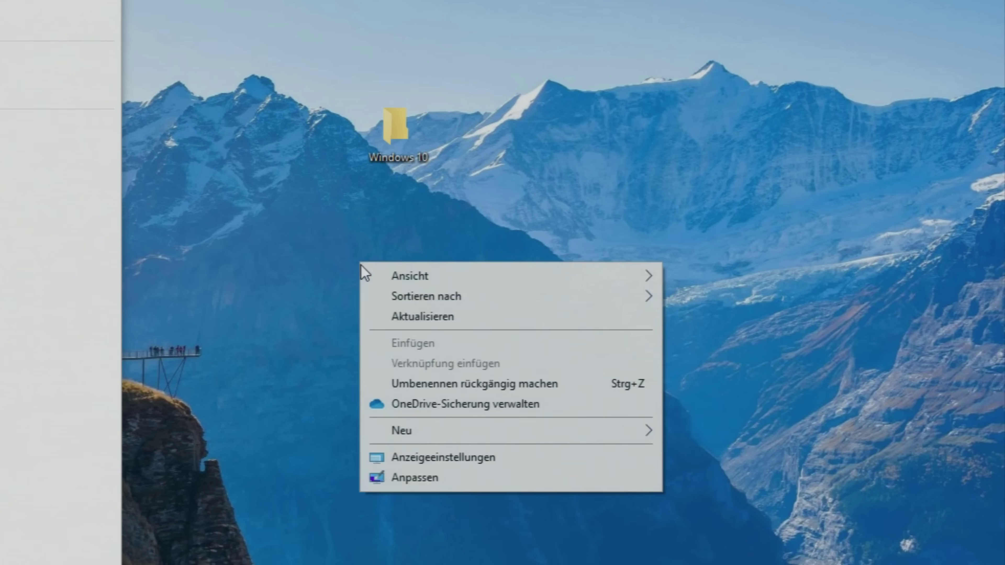
mouse_move(424, 435)
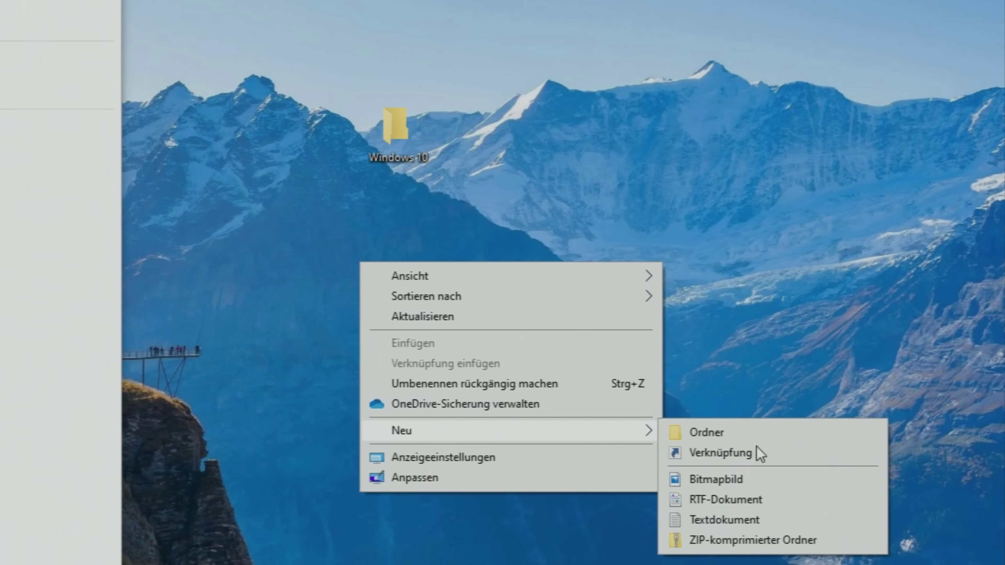
left_click(800, 436)
type("Windows 11")
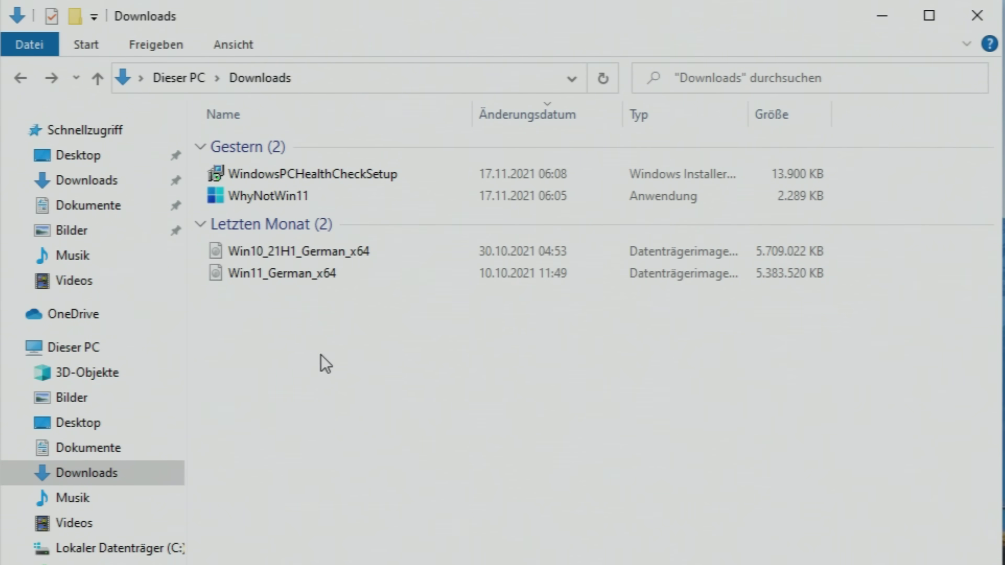
Mount the Win10_21H1_German_x64 image from Downloads and copy its files into the Windows 10 folder.
double_click(336, 252)
left_click_drag(315, 400, 1004, 152)
left_click_drag(632, 152, 631, 149)
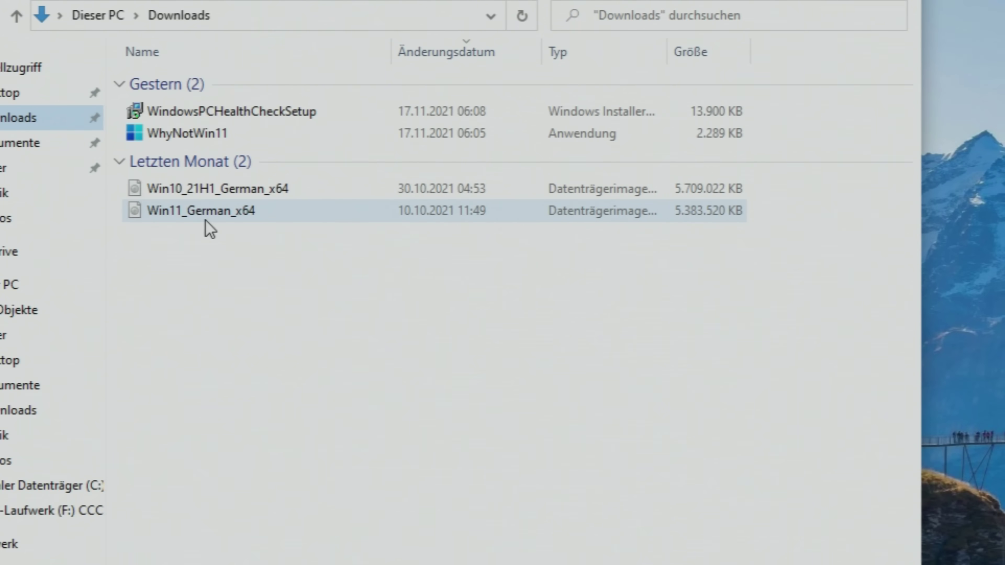
Mount the Win11_German_x64 image from Downloads and delete the Windows 11 folder from the desktop.
left_click(207, 225)
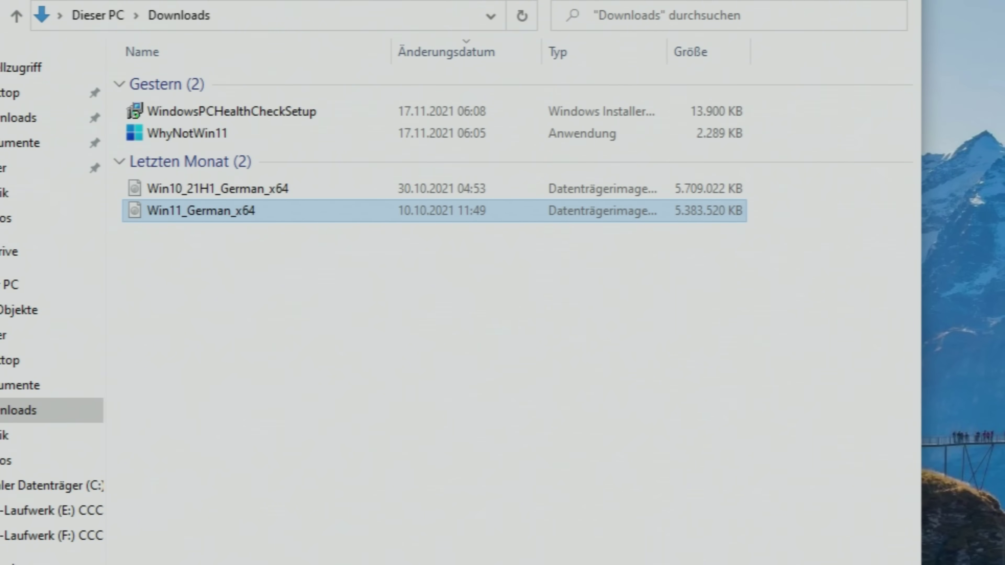
key("Delete")
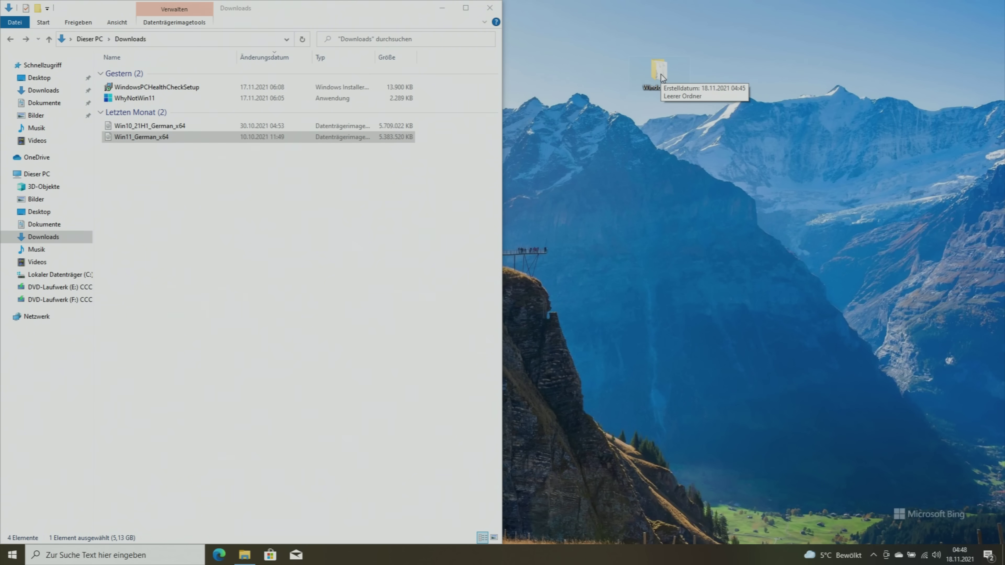
Open the sources folder inside the desktop's Windows 10 folder and delete its install.wim file.
double_click(659, 71)
left_click_drag(508, 220, 1003, 211)
left_click(629, 97)
double_click(629, 97)
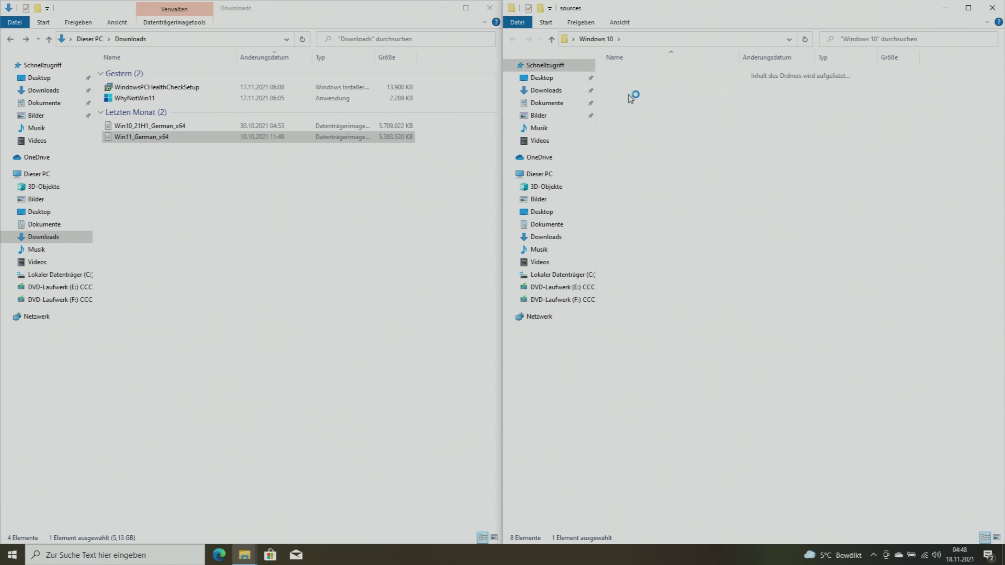
scroll(641, 277, "down", 15)
left_click(638, 339)
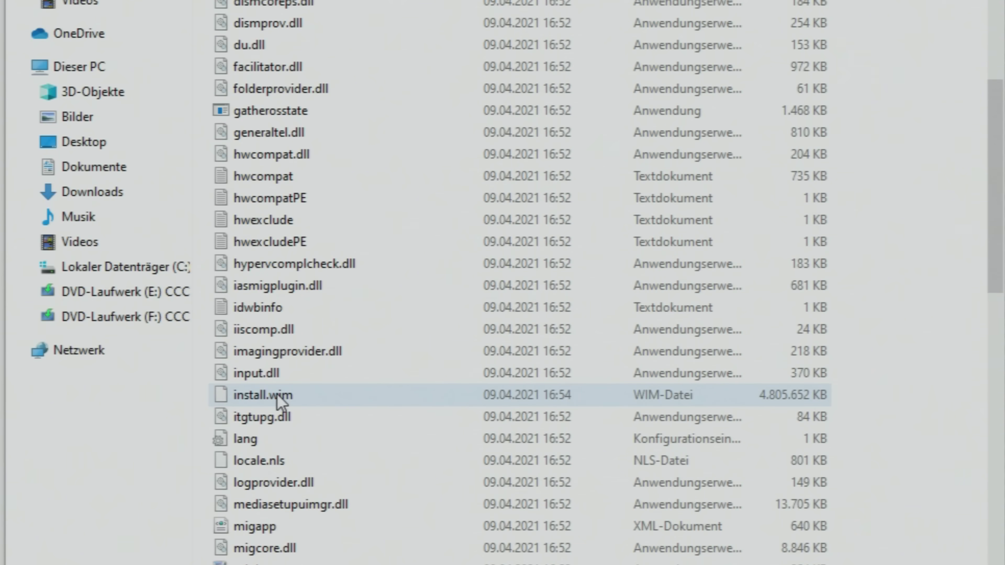
left_click(278, 397)
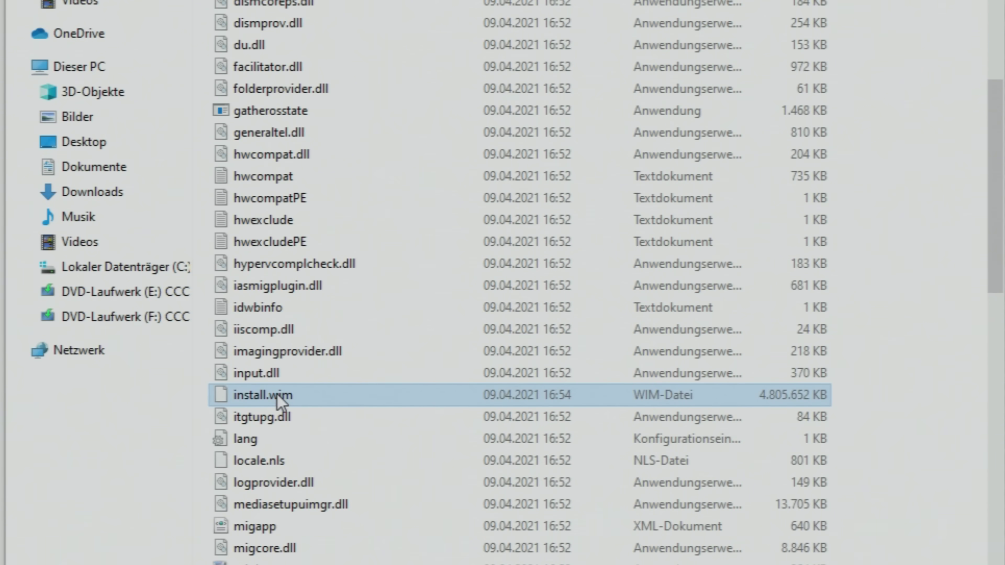
mouse_move(407, 402)
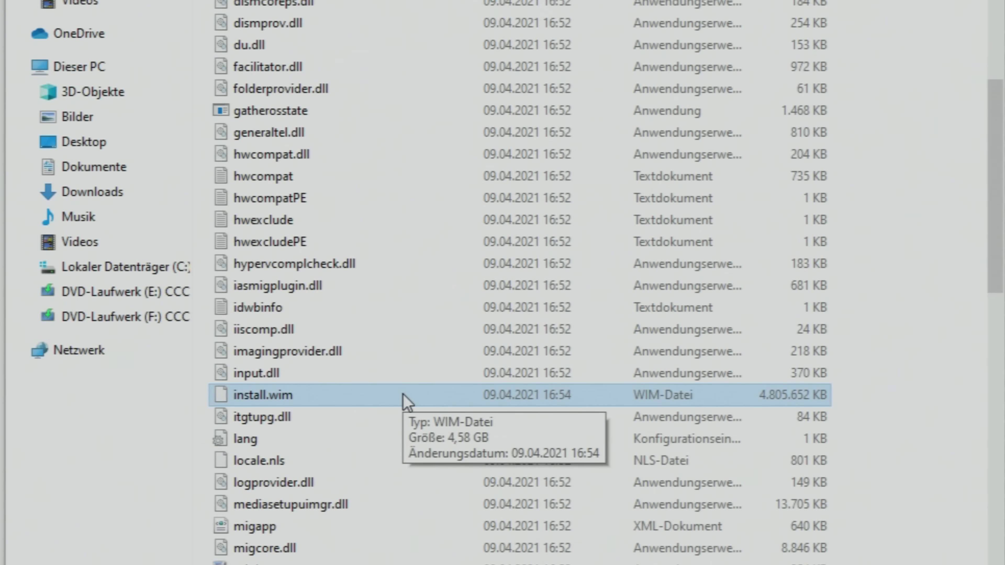
key("Delete")
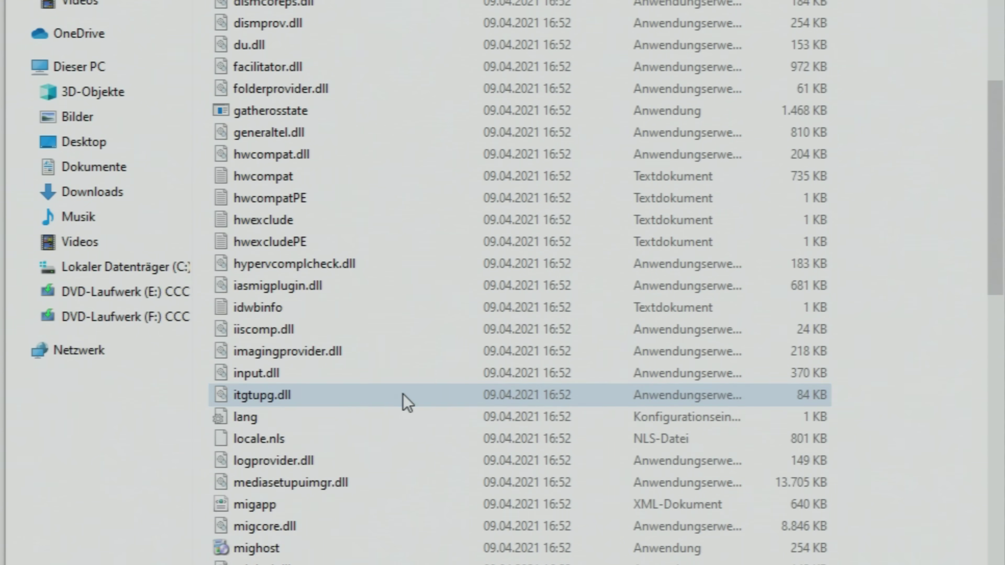
Copy install.wim from the sources folder of the Win11_German_x64 image into the Windows 10 sources folder.
left_click(130, 140)
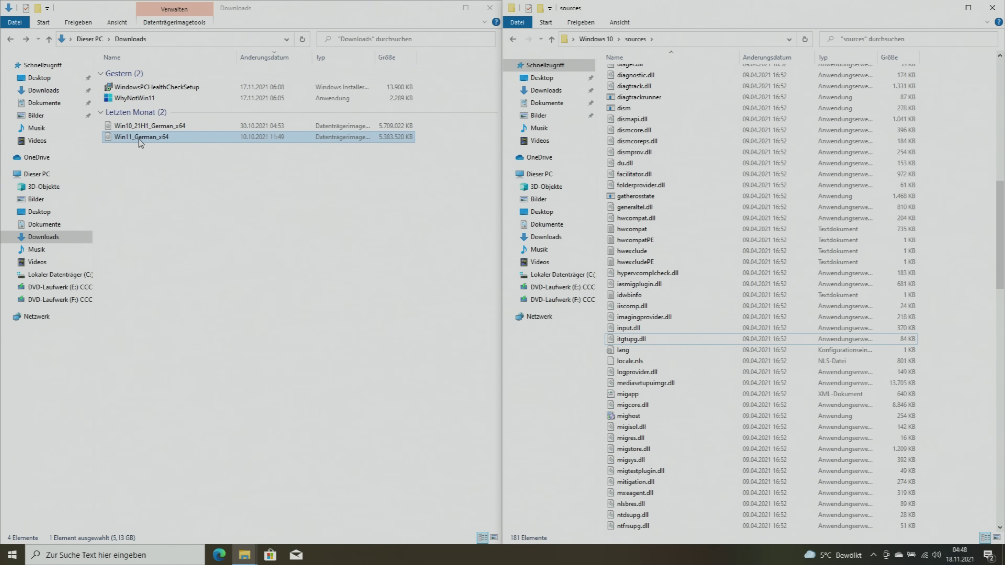
double_click(139, 138)
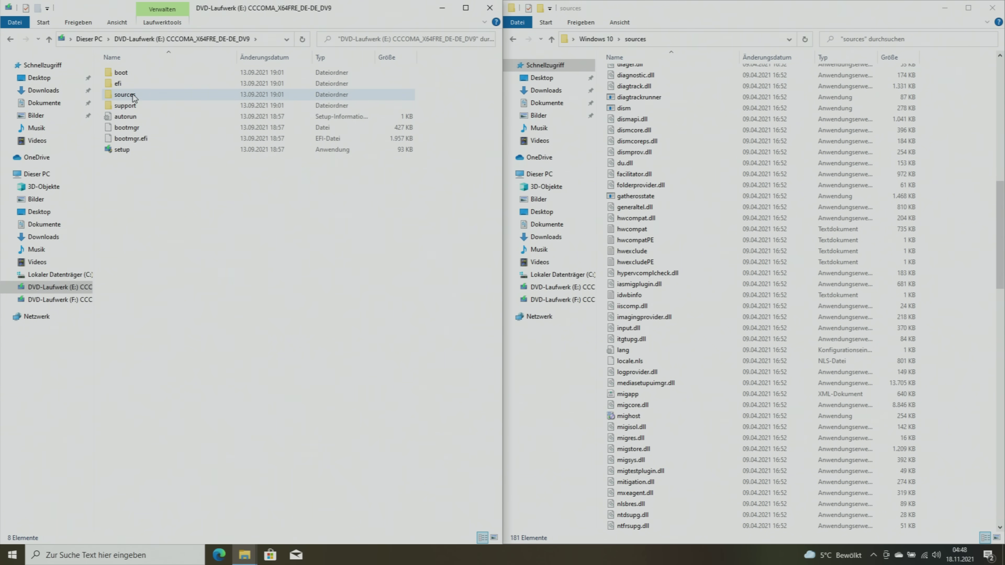
double_click(133, 95)
left_click(137, 282)
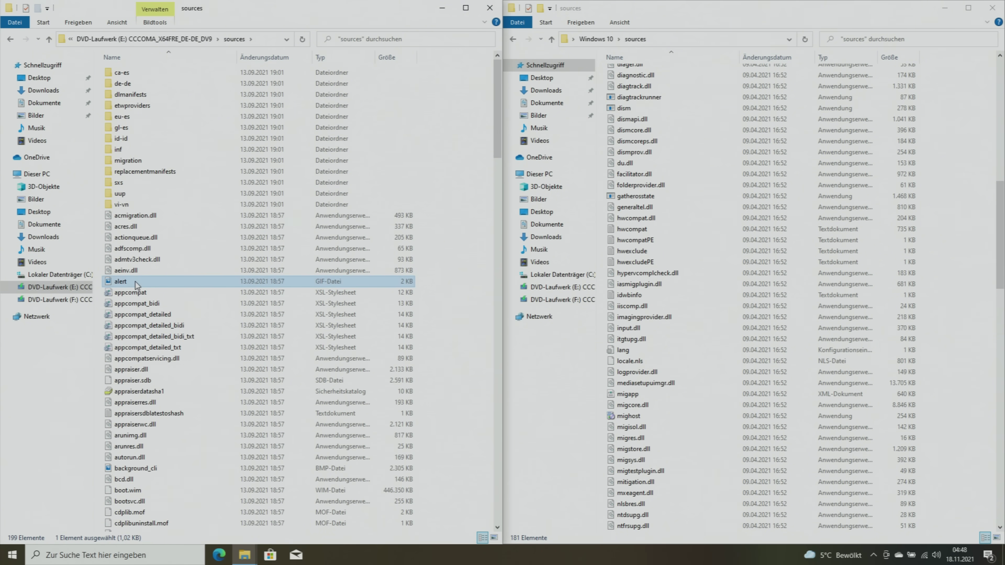
key("i")
left_click(203, 146)
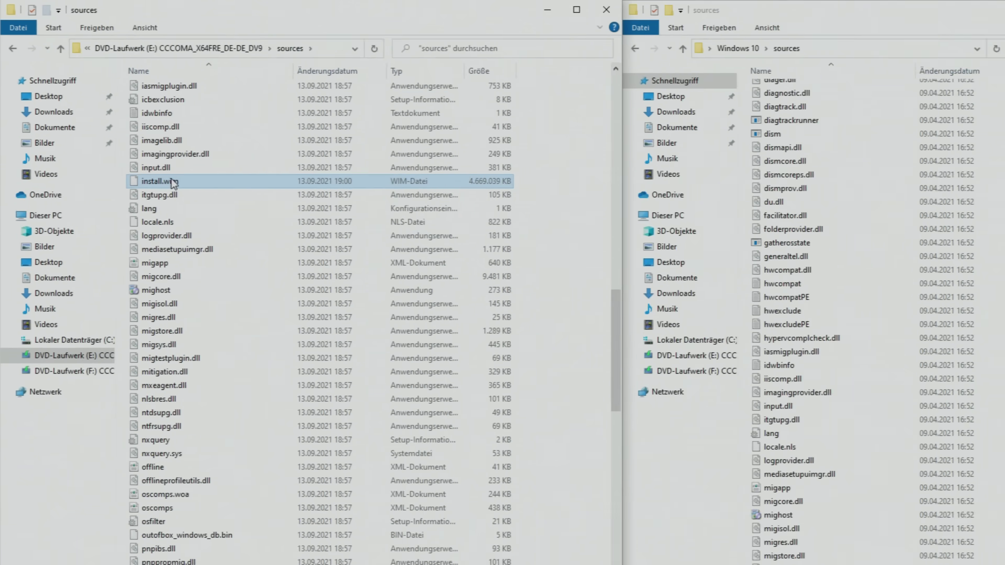
left_click_drag(257, 292, 715, 215)
left_click_drag(358, 106, 696, 227)
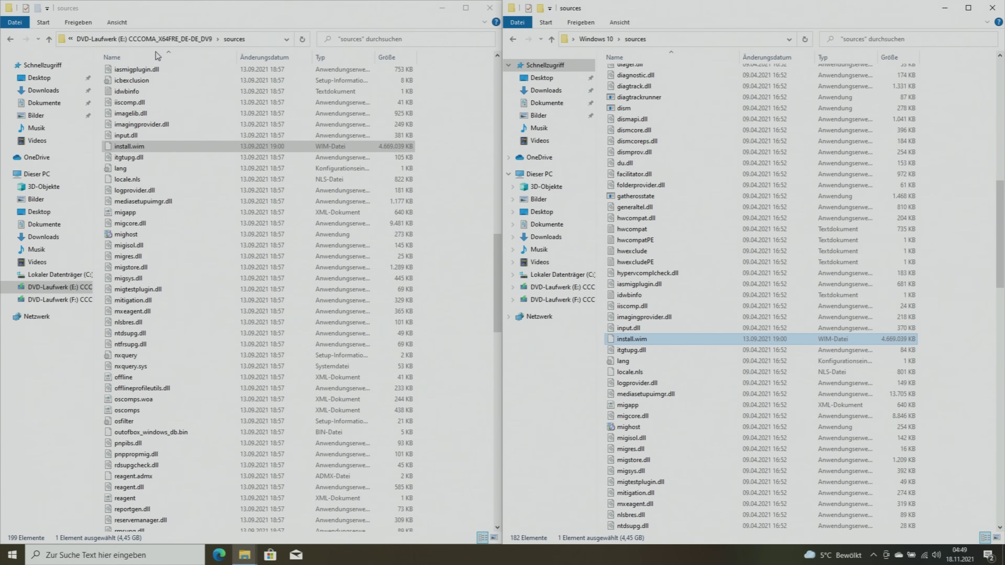
left_click(489, 8)
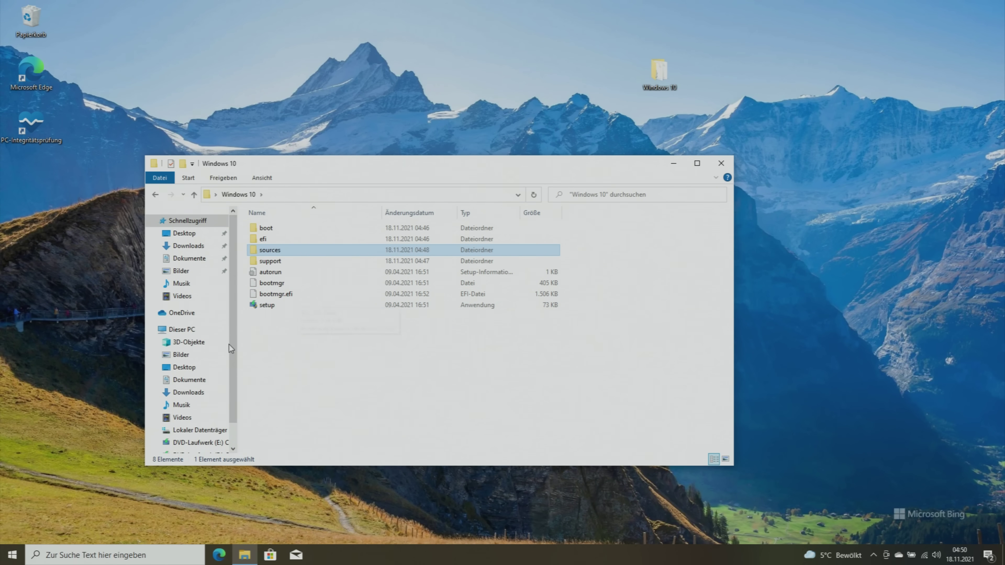
Run setup from the Windows 10 folder with administrator approval and choose "Nicht jetzt" for downloading updates.
double_click(282, 306)
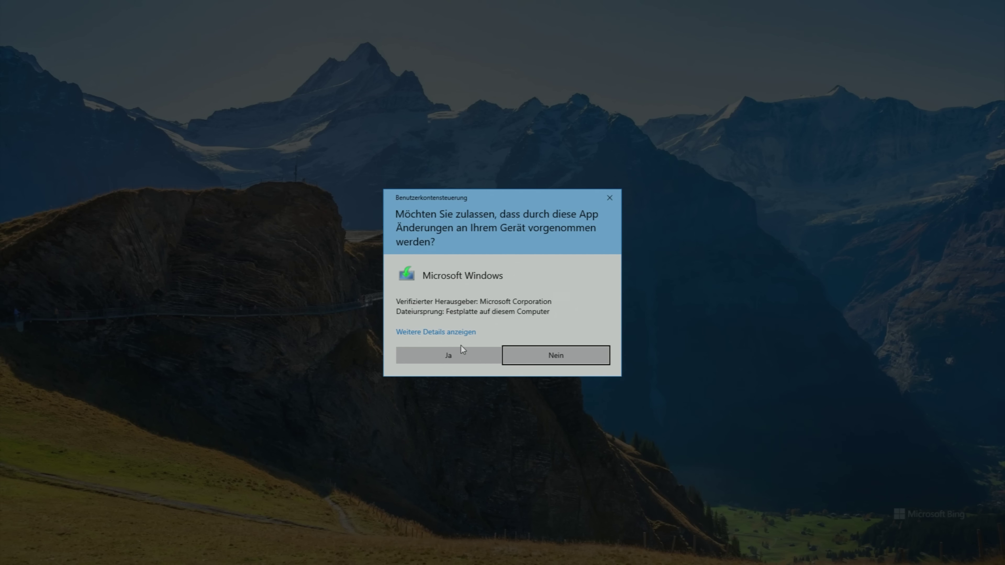
left_click(457, 353)
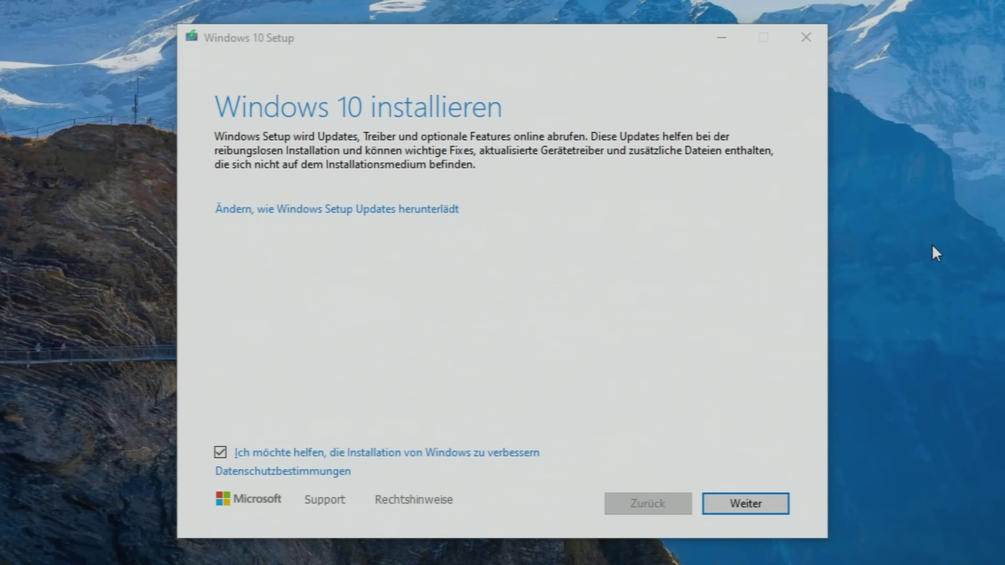
left_click(336, 208)
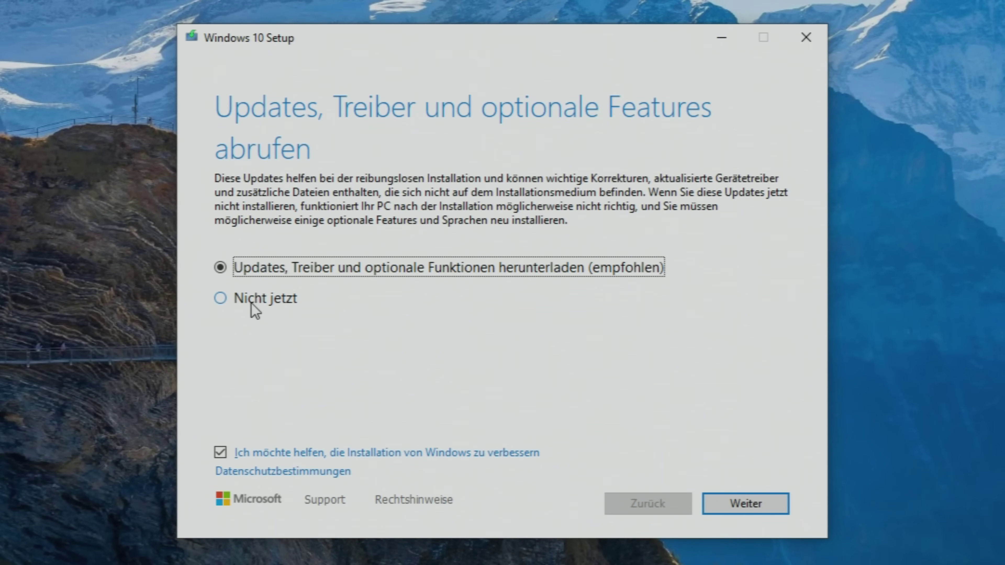
left_click(253, 305)
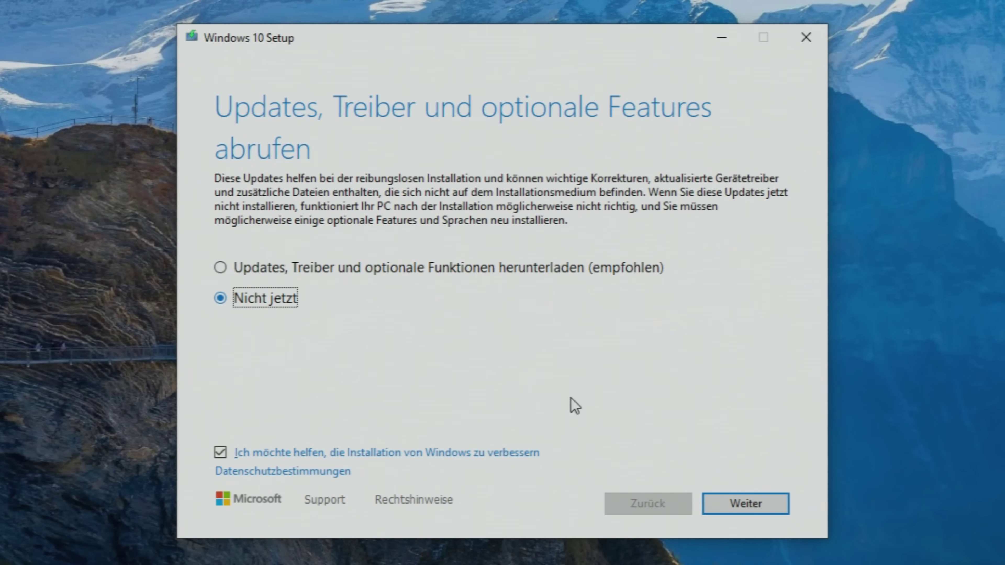
left_click(761, 514)
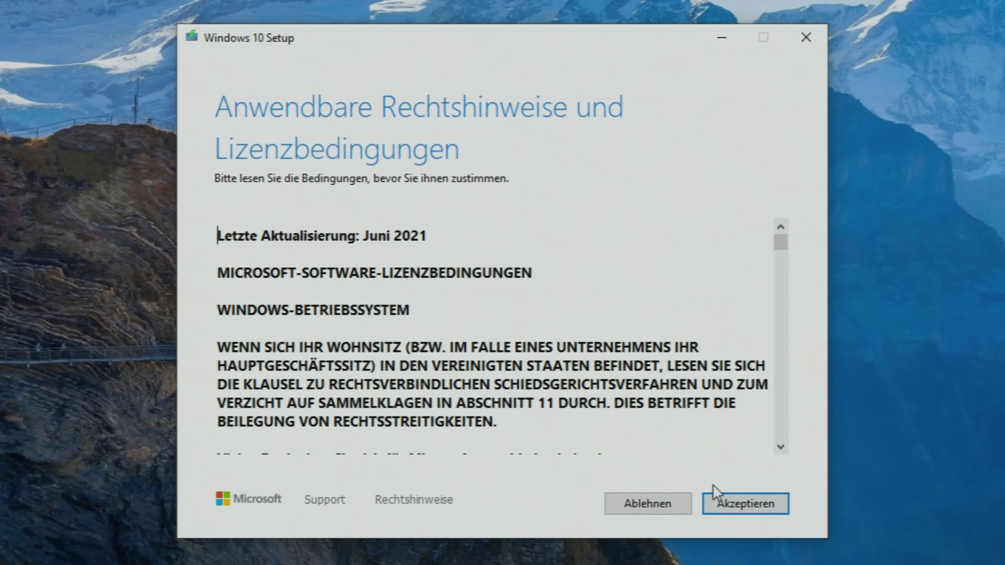
Accept the license terms and start installing Windows 11 Home while keeping personal files and apps.
scroll(670, 374, "down", 1)
scroll(669, 374, "down", 20)
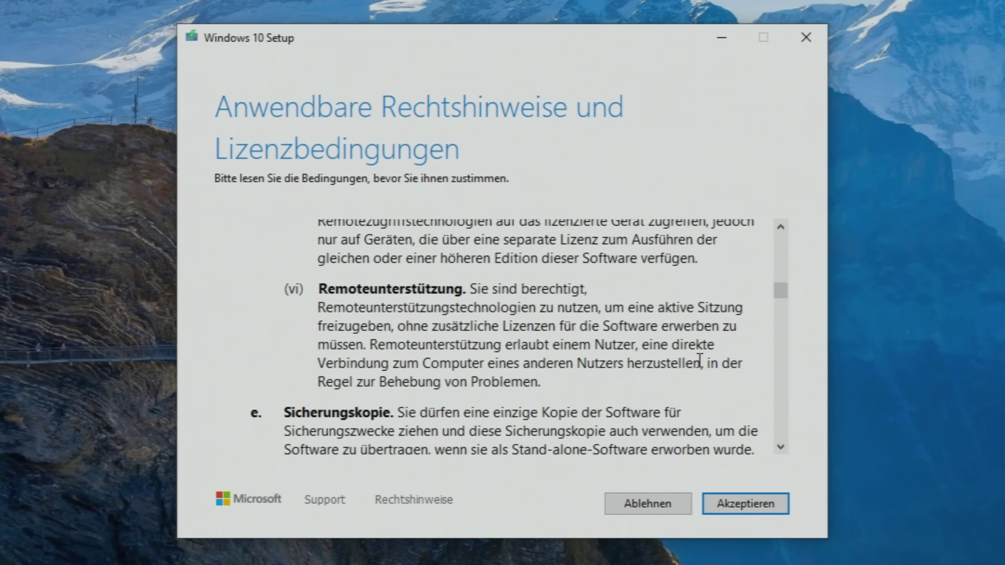
scroll(697, 358, "down", 10)
left_click(738, 505)
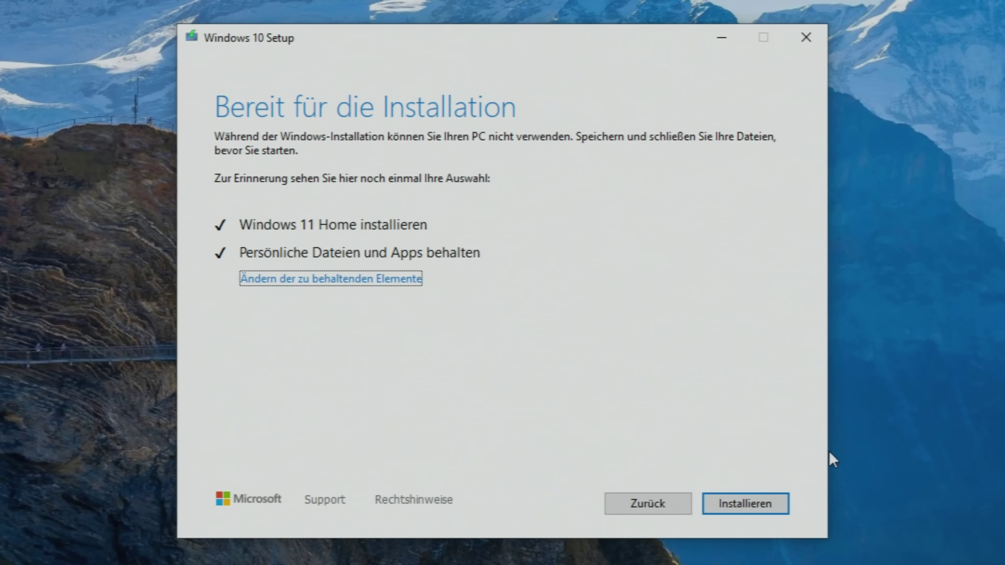
left_click(774, 509)
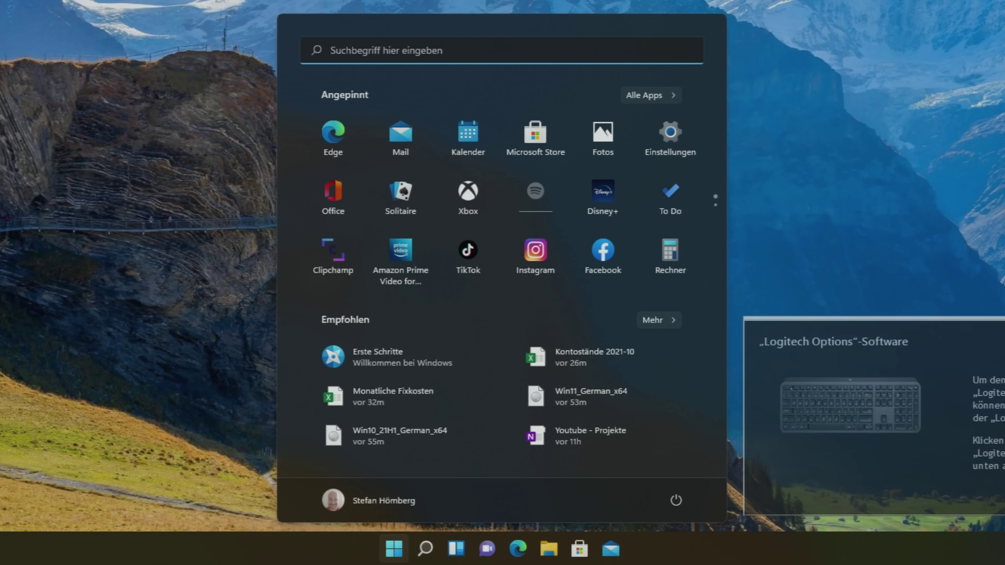
Search Windows for "update", open the Windows Update settings and start downloading the available updates.
key("super")
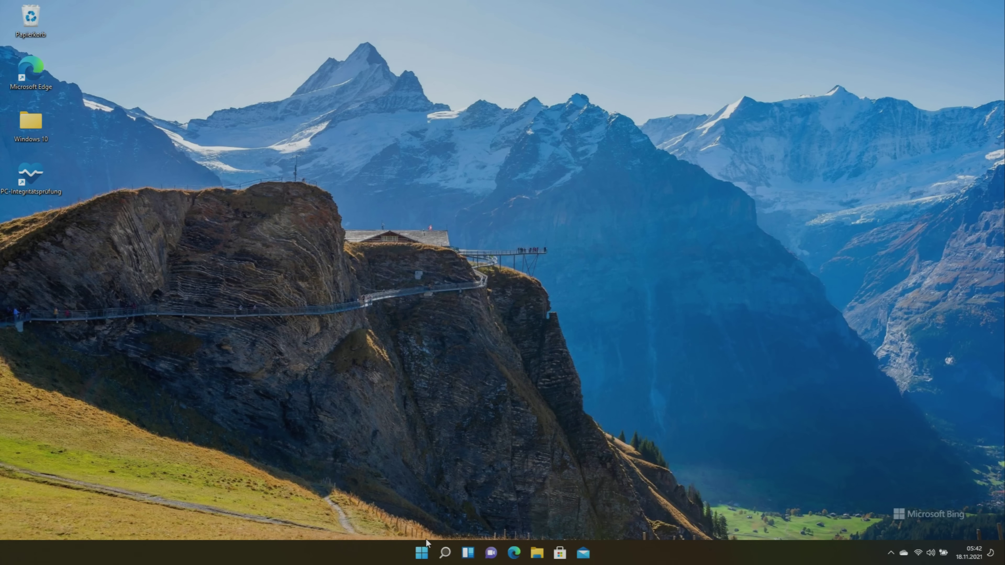
left_click(427, 549)
type("update")
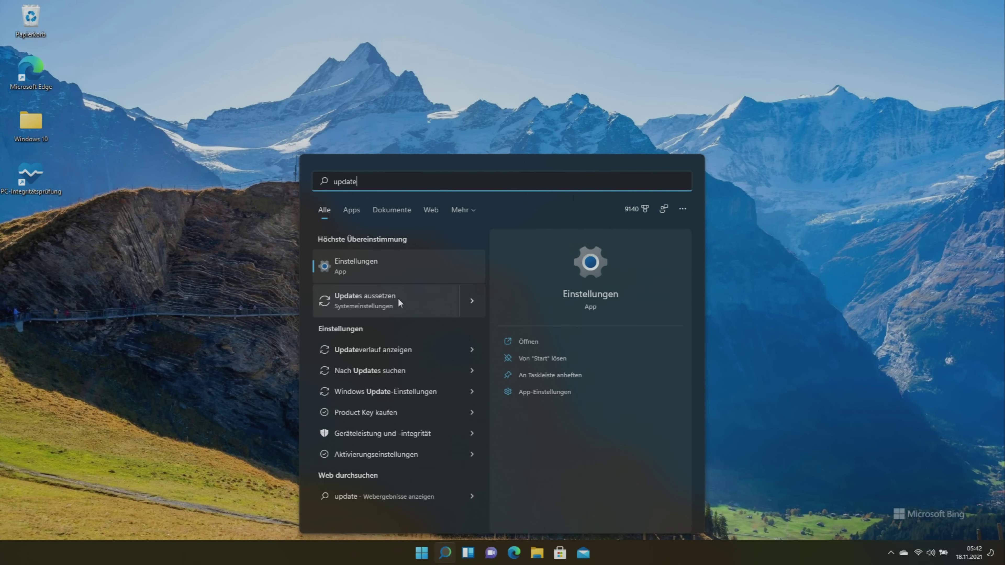
left_click(399, 354)
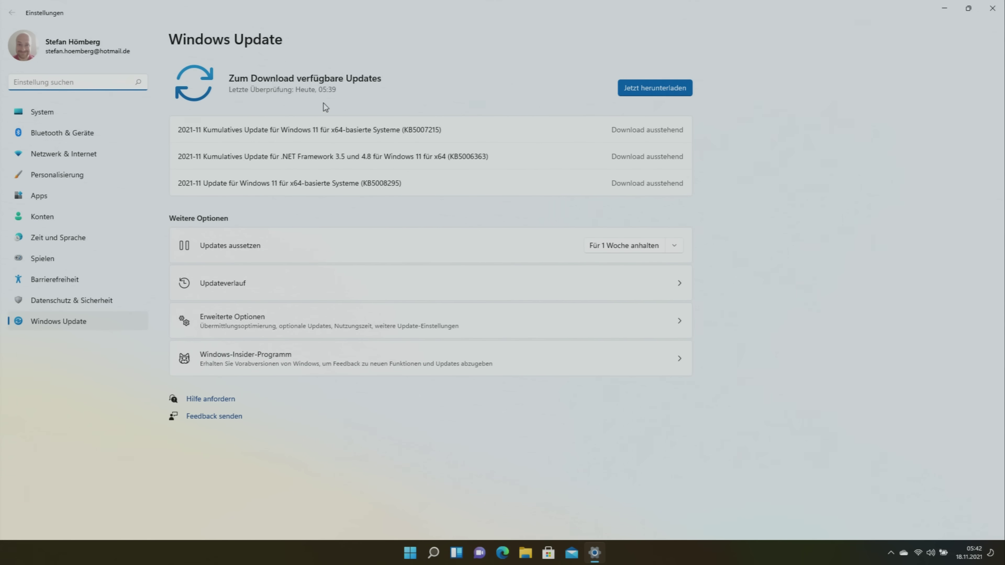
left_click(665, 91)
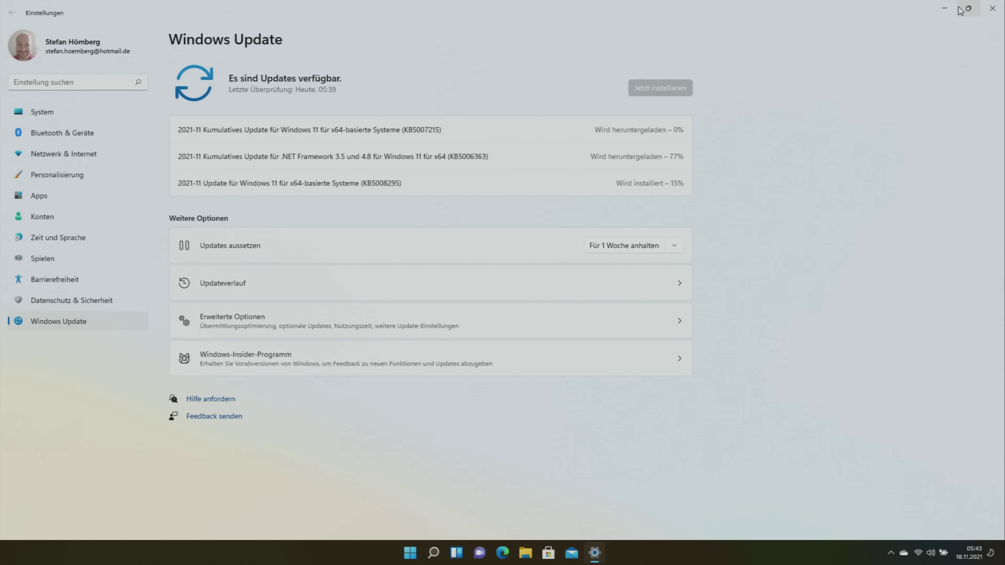
Open the System Info page through the settings search and check the device name, installation date and operating system build.
left_click(38, 81)
type("pc")
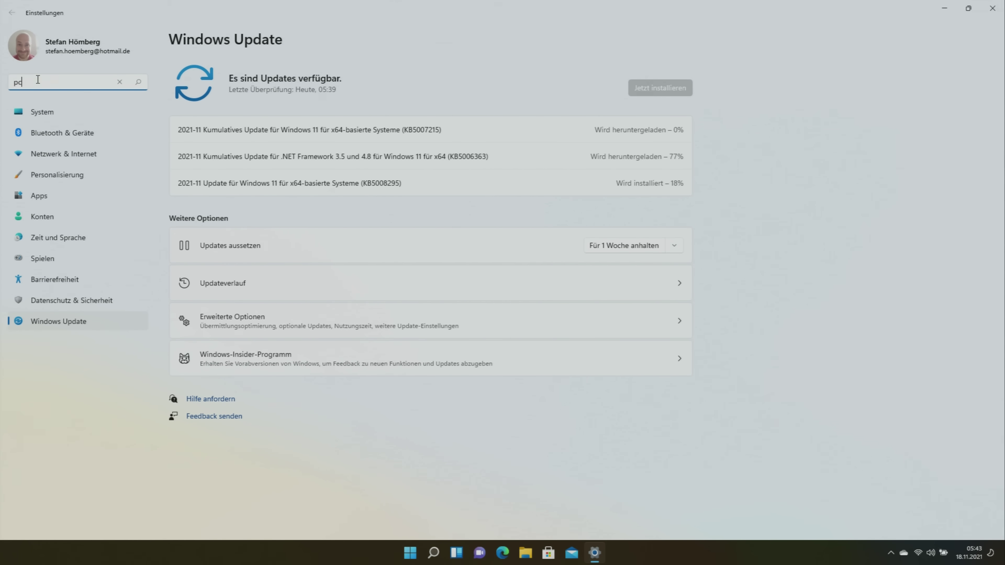
type("i")
key("Return")
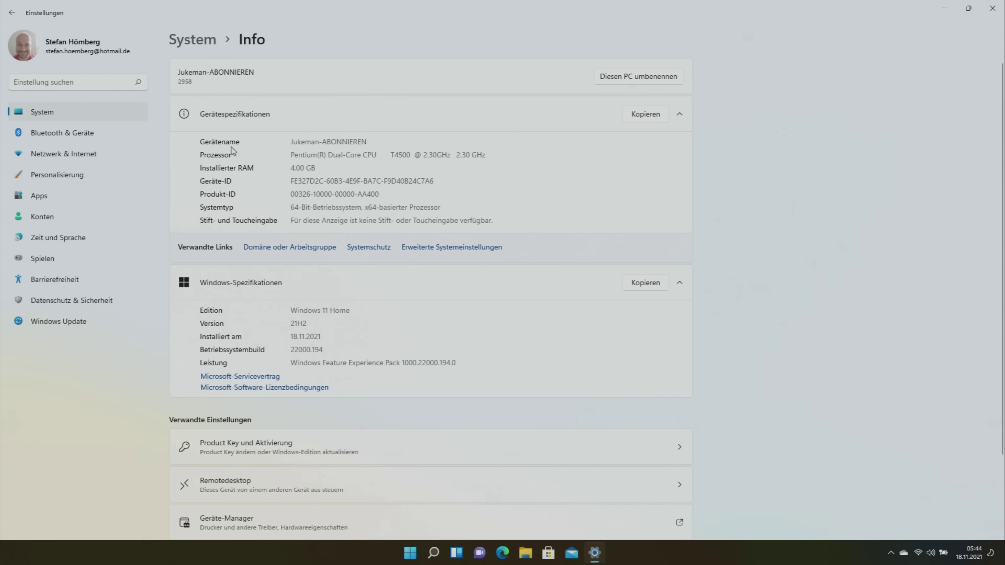
double_click(328, 142)
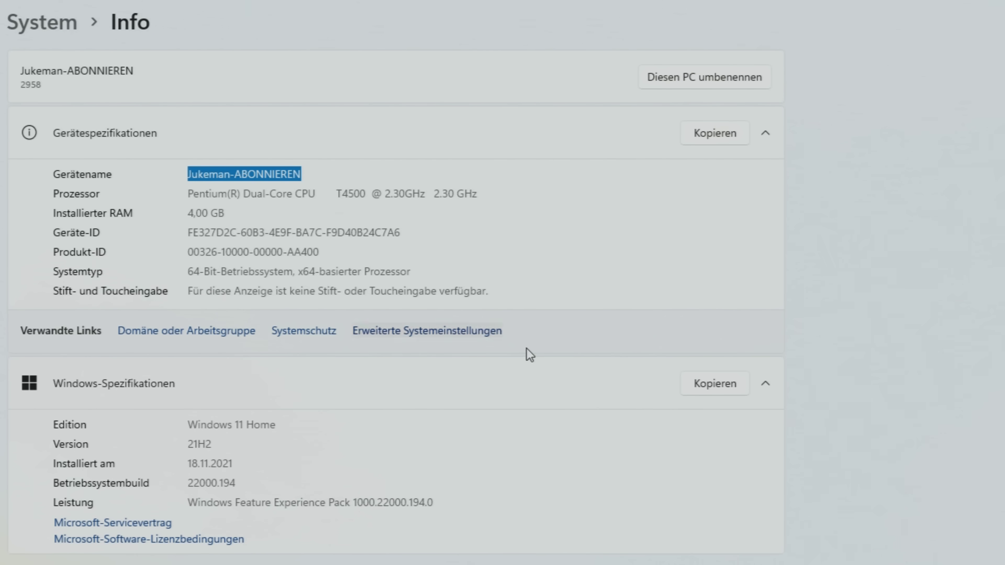
left_click(519, 474)
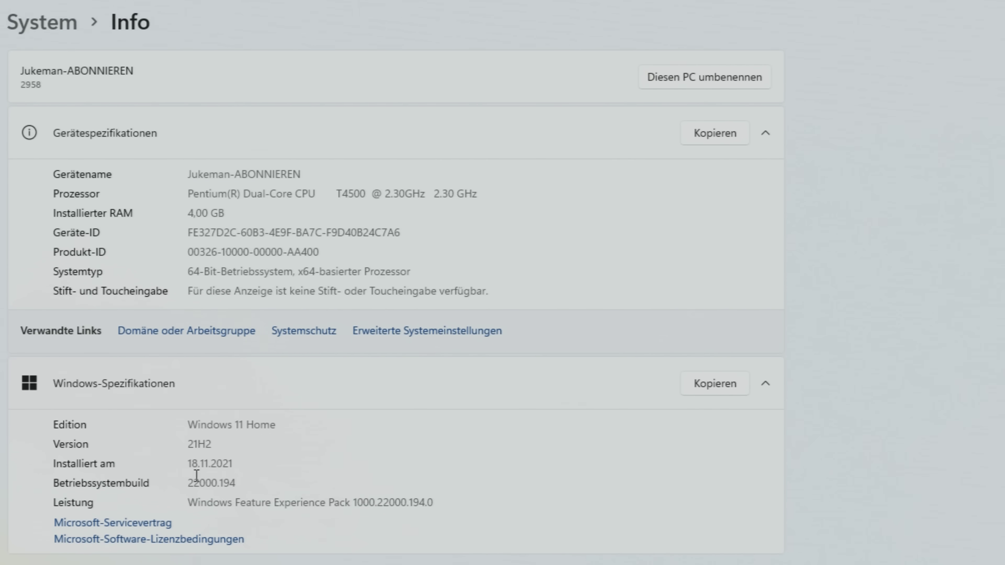
left_click_drag(191, 464, 253, 468)
left_click(252, 469)
left_click_drag(192, 483, 279, 489)
left_click(279, 490)
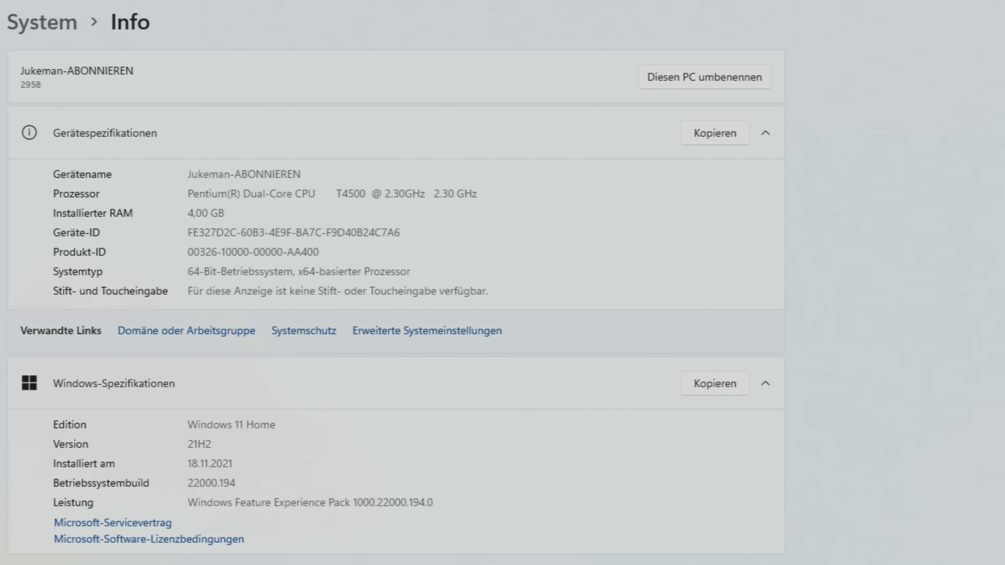
left_click(948, 9)
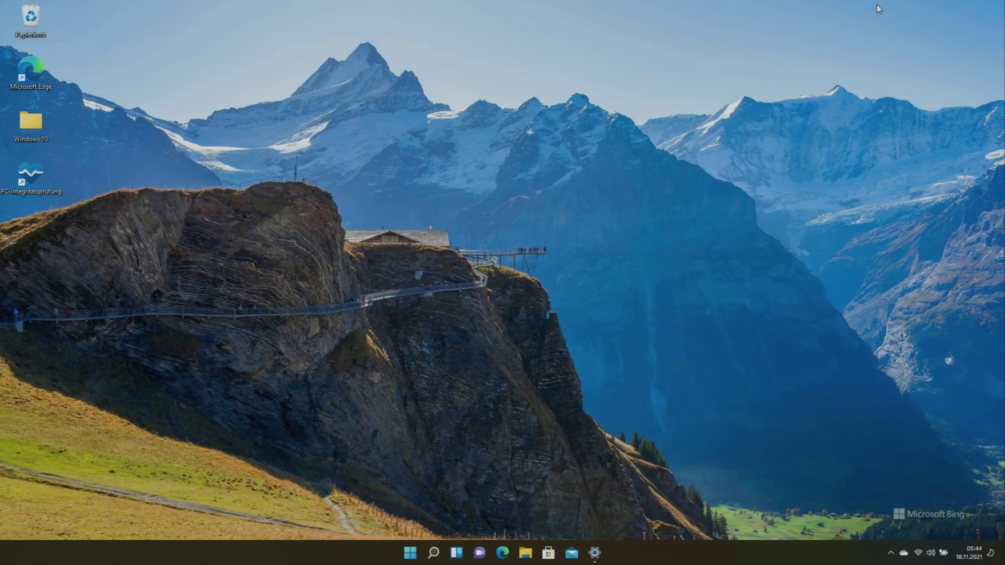